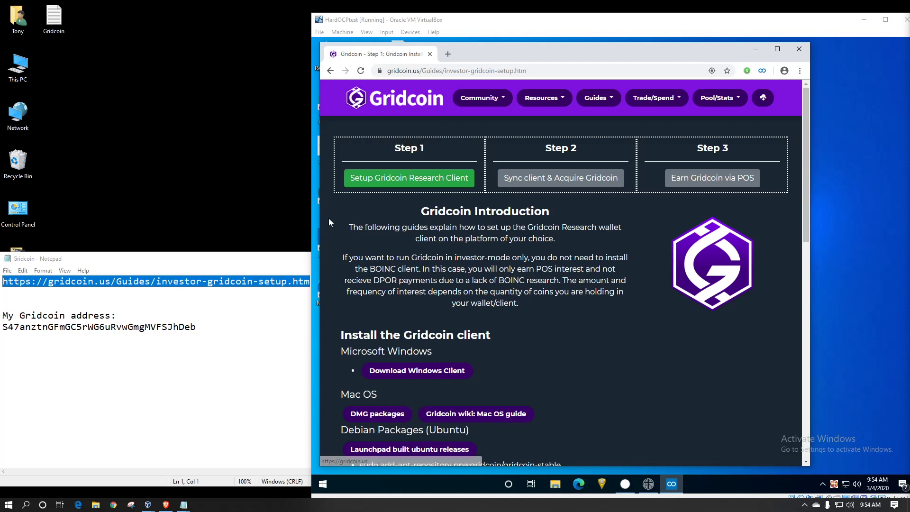
# - Follow the Gridcoin.us investor-mode guide to the 4.0.6.0-Leisure Windows client release page
pyautogui.click(284, 266)
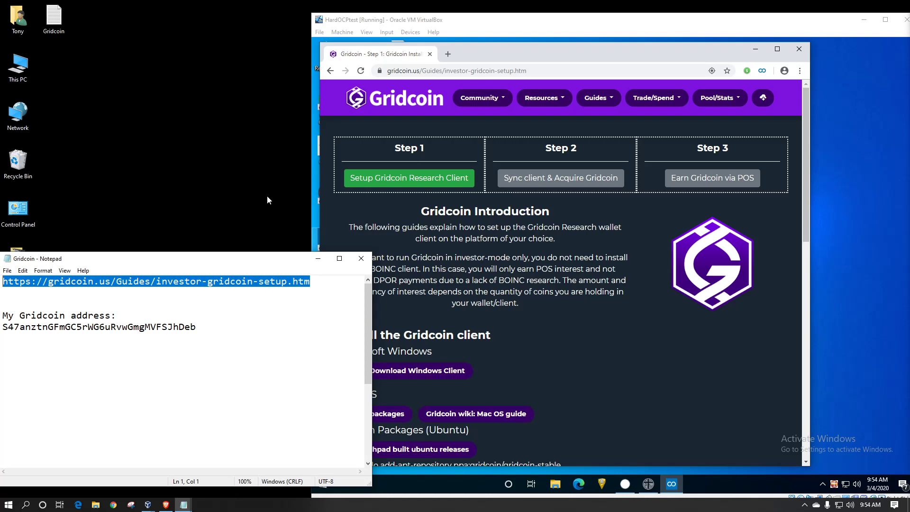
pyautogui.click(515, 30)
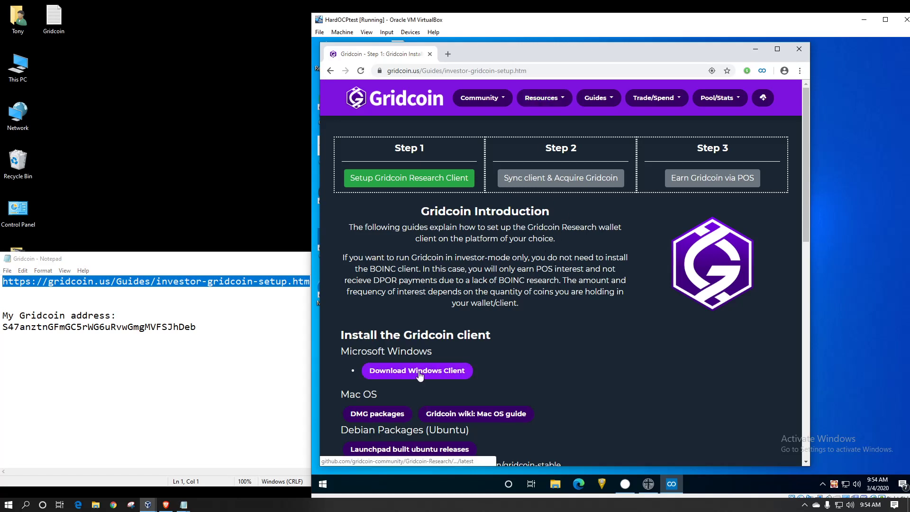
pyautogui.scroll(-2, 418, 374)
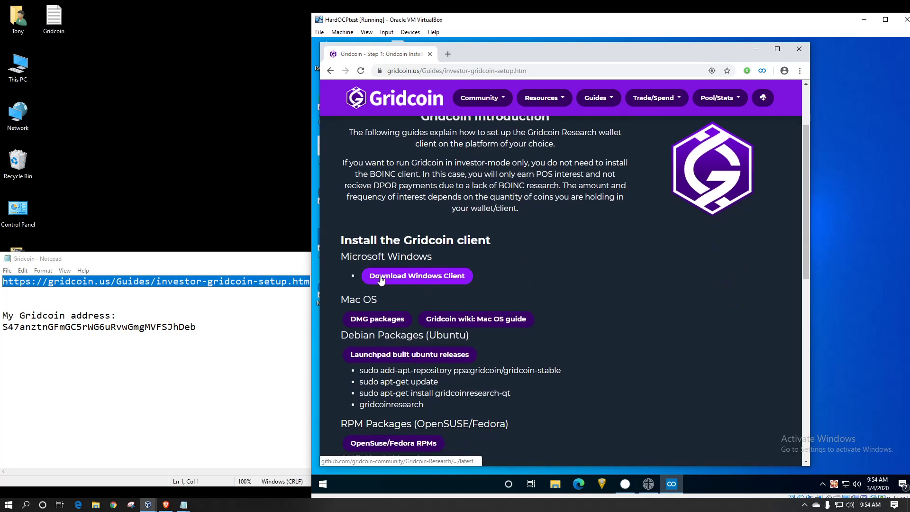
pyautogui.click(415, 279)
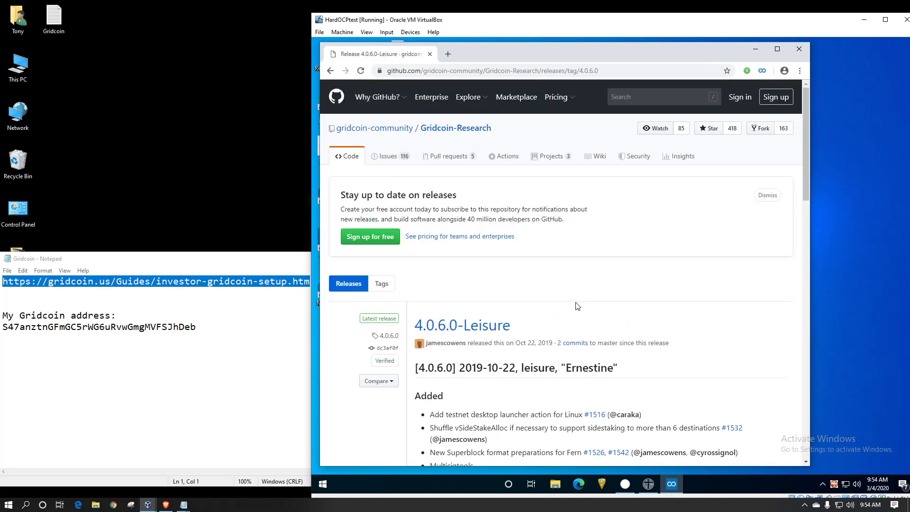
# - Download gridcoin-4.0.6-win64-setup.exe from the release Assets and launch the installer
pyautogui.scroll(-6, 581, 307)
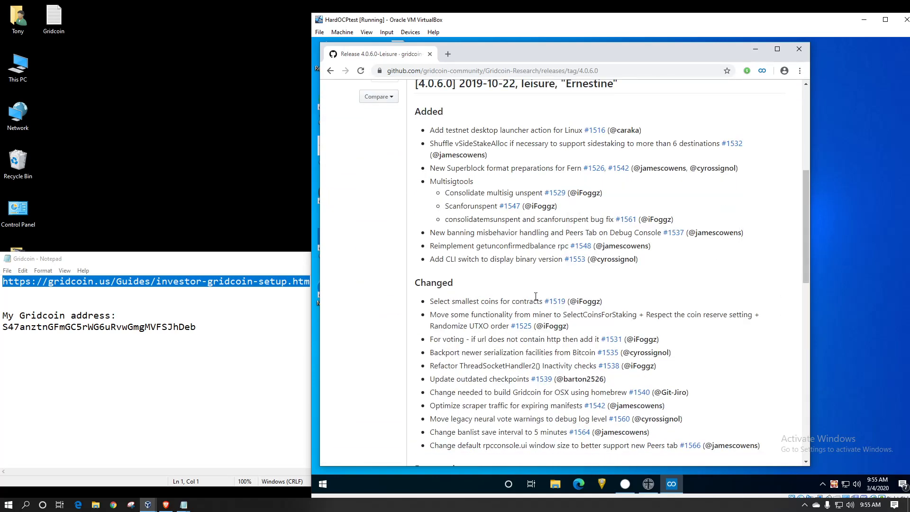
pyautogui.scroll(-3, 536, 299)
pyautogui.scroll(-6, 535, 298)
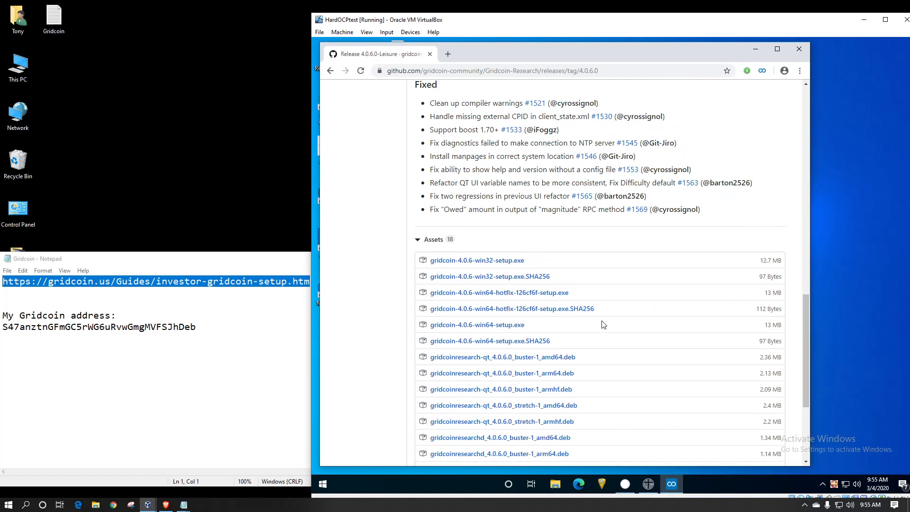
pyautogui.click(501, 326)
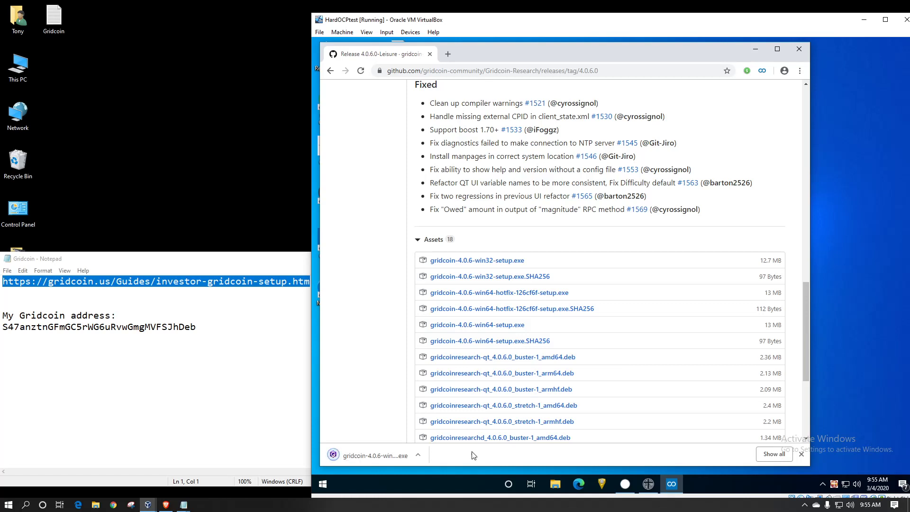
pyautogui.click(418, 455)
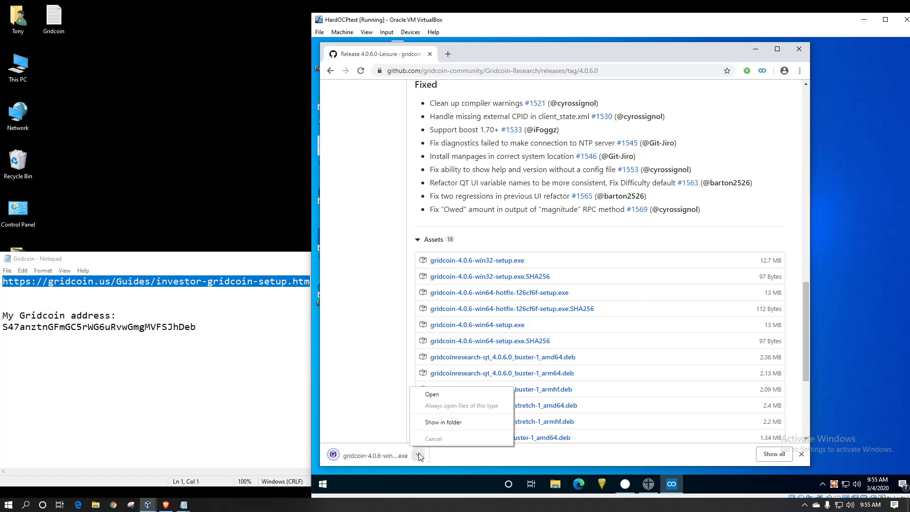
pyautogui.click(432, 394)
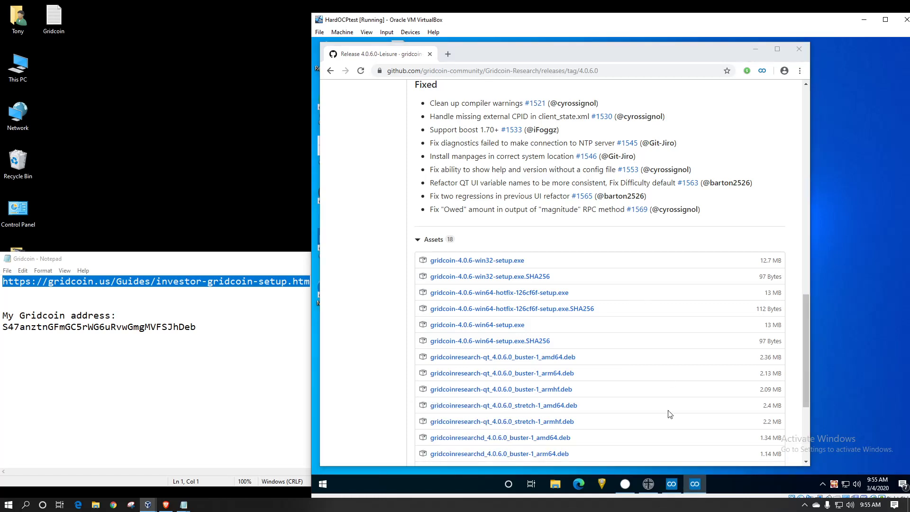
# - Run the unrecognized installer past the SmartScreen warning and approve the permission prompt
pyautogui.click(756, 49)
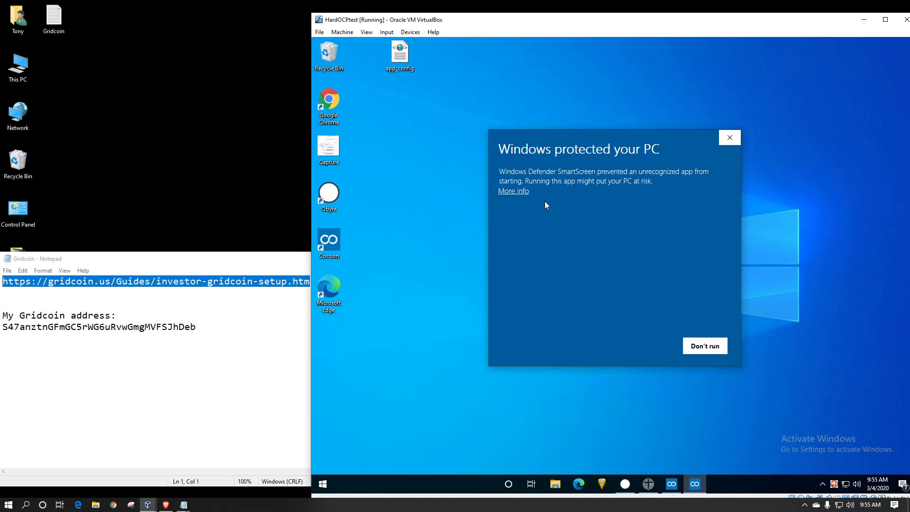
pyautogui.click(517, 191)
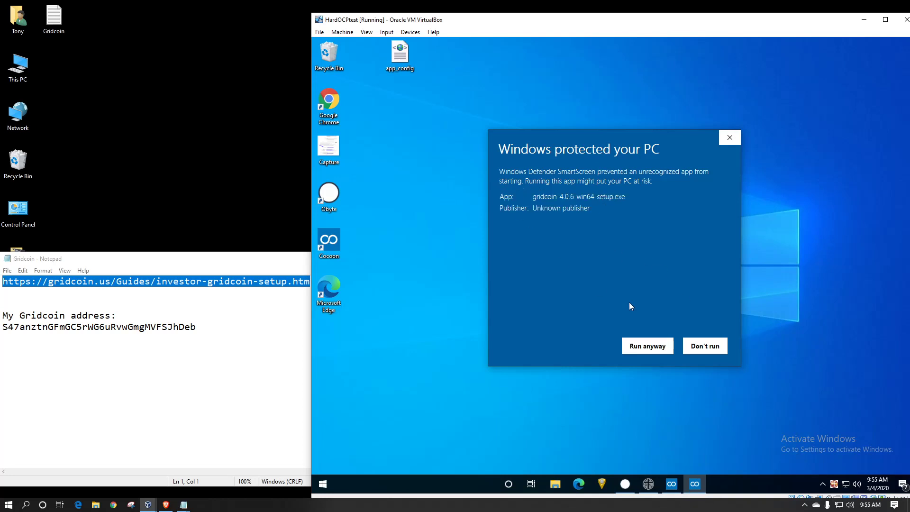
pyautogui.click(654, 350)
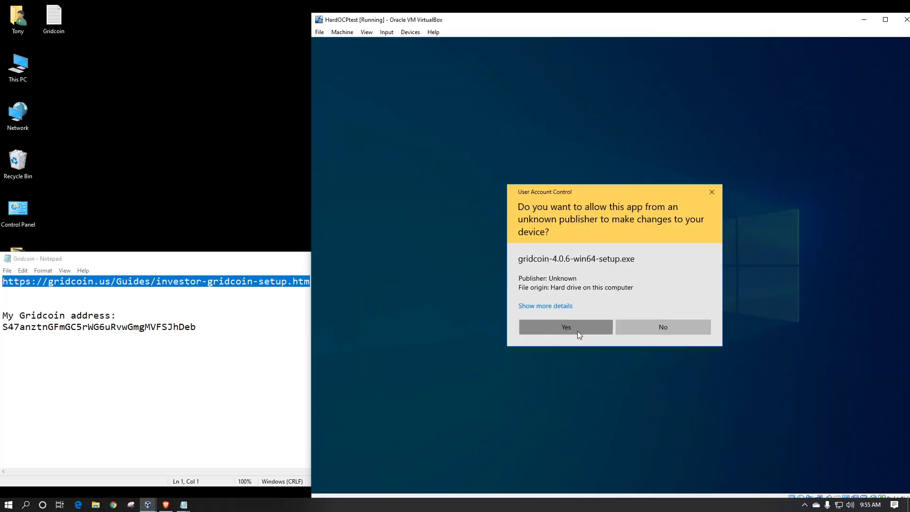
pyautogui.click(577, 331)
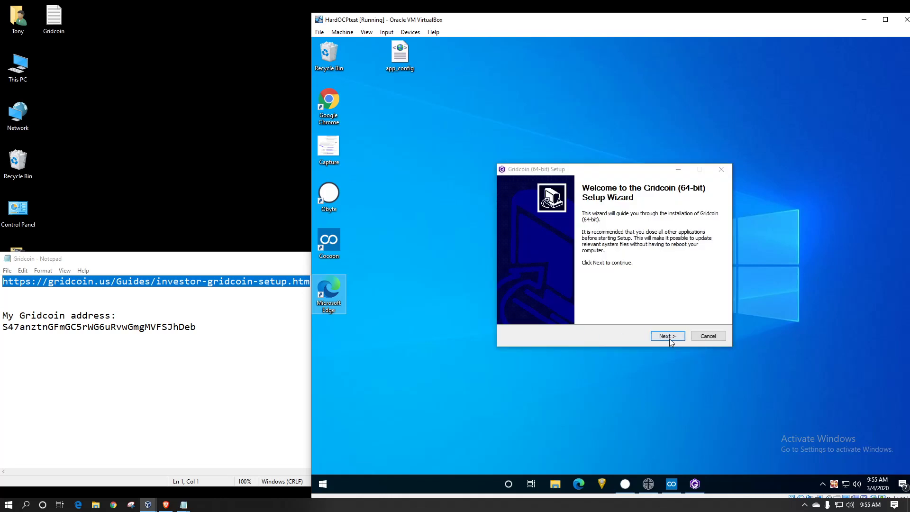
# - Install Gridcoin (64-bit) into the default C:\Program Files\GridcoinResearch location
pyautogui.click(668, 338)
pyautogui.click(655, 339)
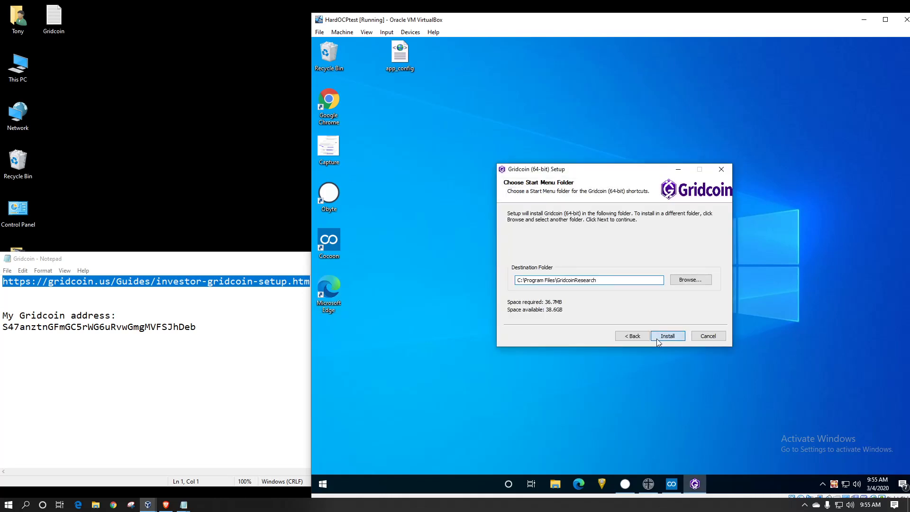
pyautogui.click(666, 337)
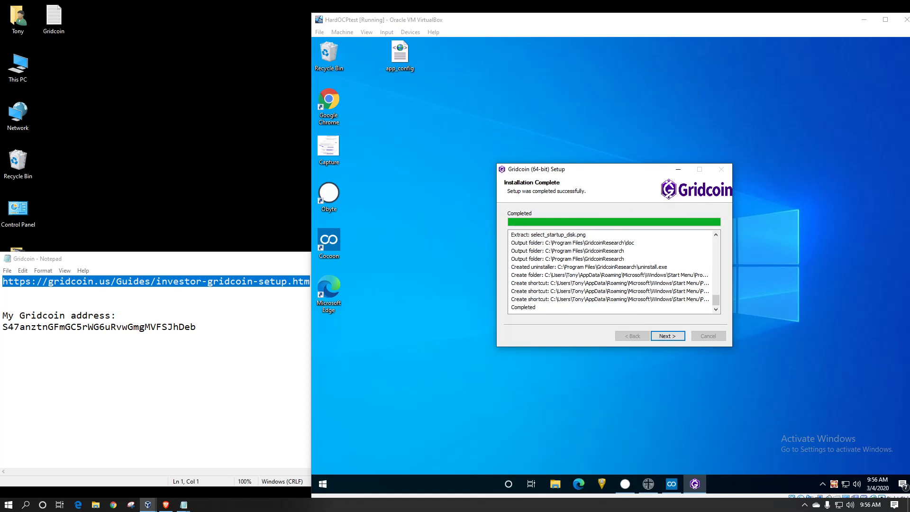
pyautogui.click(681, 337)
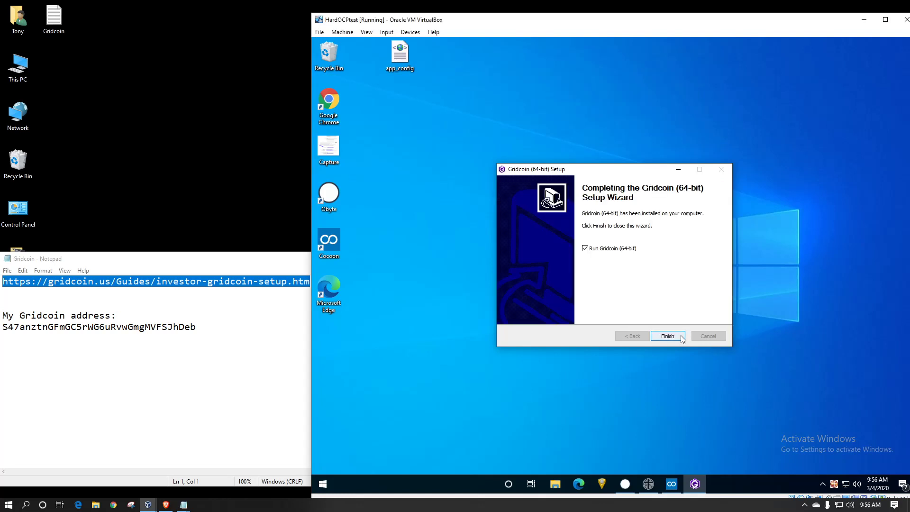
# - Finish setup to launch the wallet and allow it on both private and public networks
pyautogui.click(667, 336)
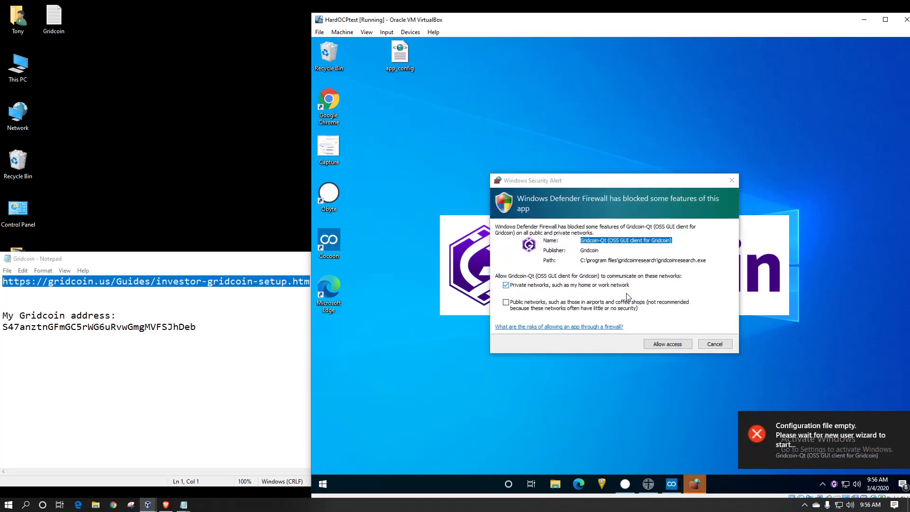
pyautogui.click(505, 302)
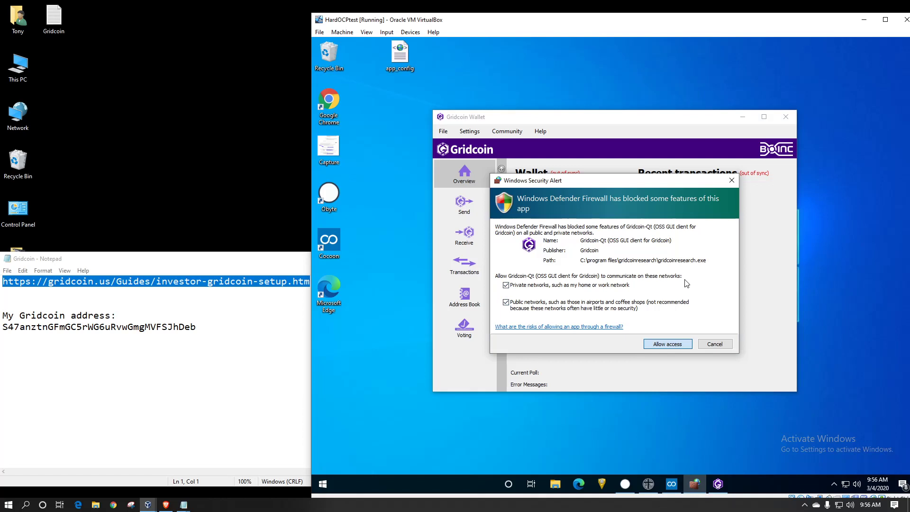
pyautogui.press('Return')
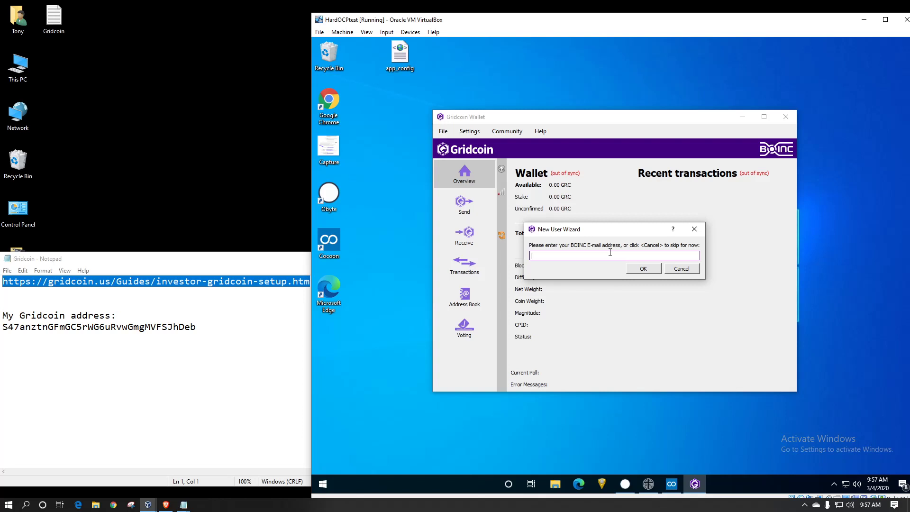
# - Enter the BOINC e-mail address in the New User Wizard and confirm the account creation
pyautogui.click(644, 270)
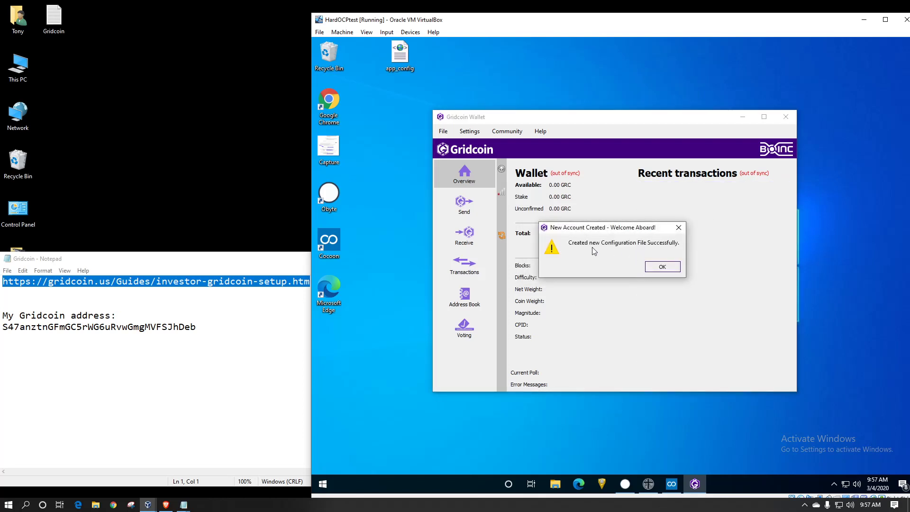
pyautogui.click(662, 266)
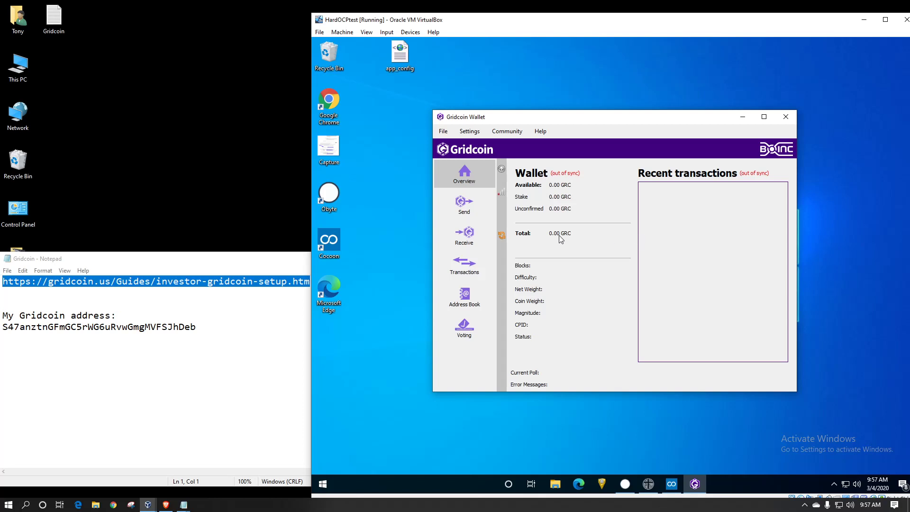
# - Quit the investor-mode wallet via File > Exit
pyautogui.moveTo(503, 238)
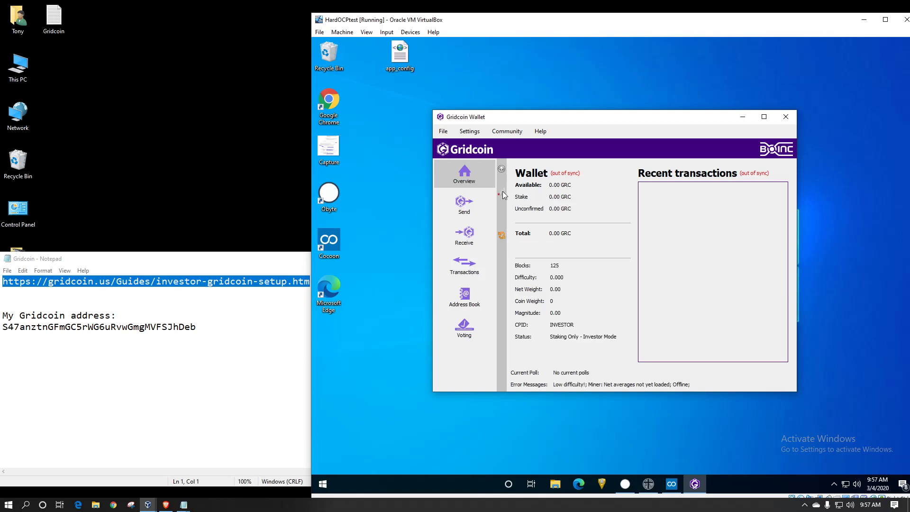
pyautogui.moveTo(504, 195)
pyautogui.click(444, 133)
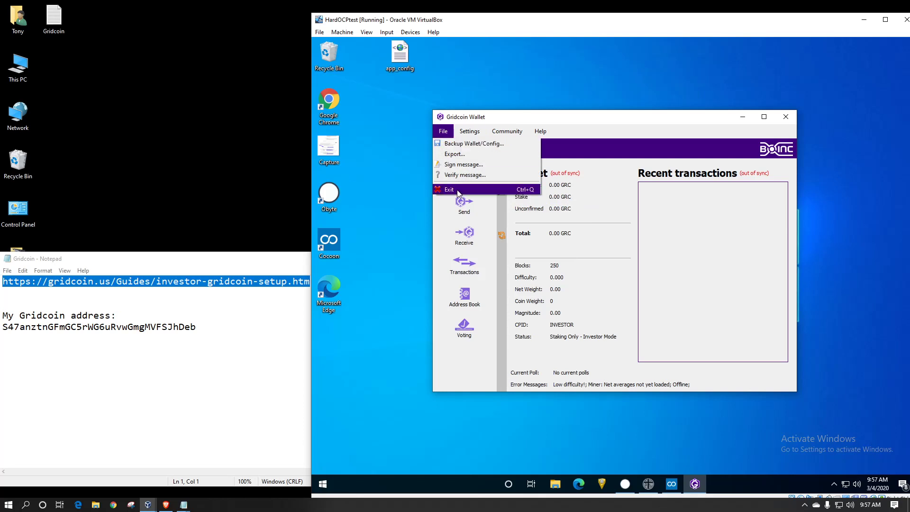
pyautogui.click(456, 189)
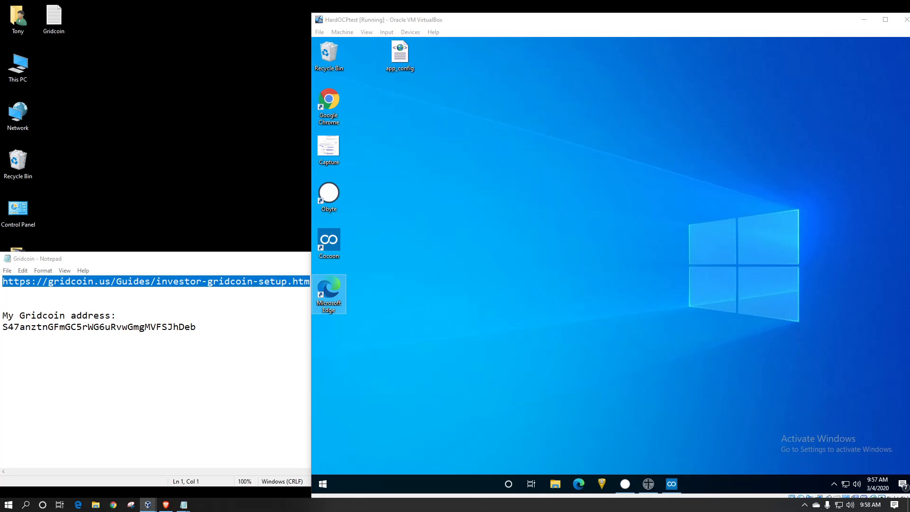
# - Open the investor-mode guide's Step 2 sync-and-acquire page in Chrome
pyautogui.click(671, 483)
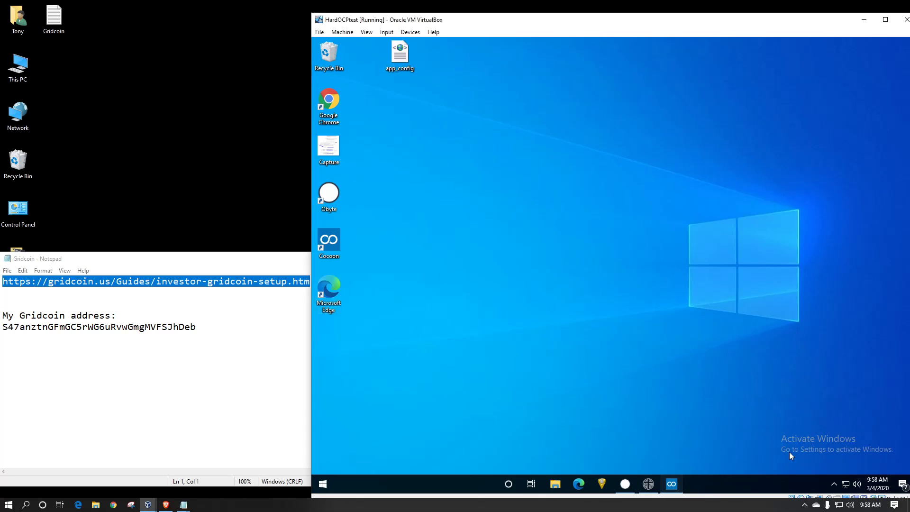
pyautogui.hotkey('ctrl', 'l')
pyautogui.write('https://gridcoin.us/Guides/investor-gridcoin-setup.htm')
pyautogui.press('Return')
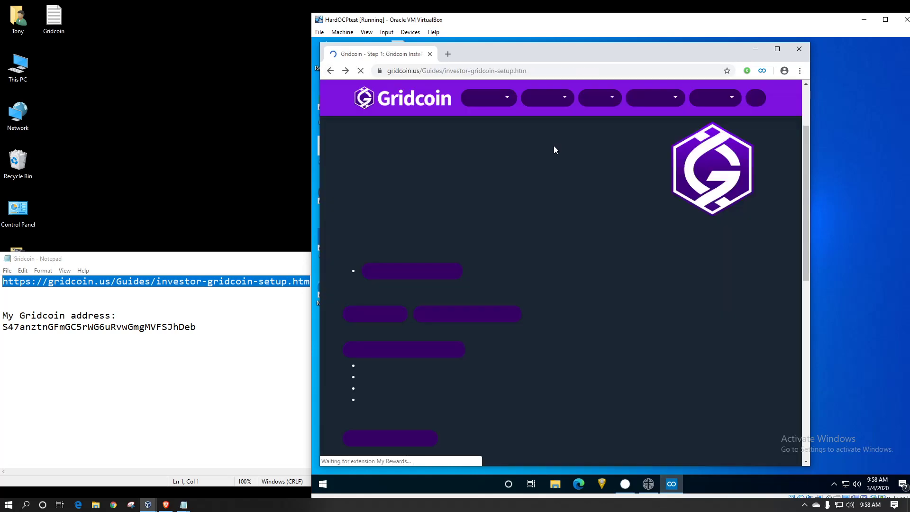
pyautogui.scroll(-8, 559, 187)
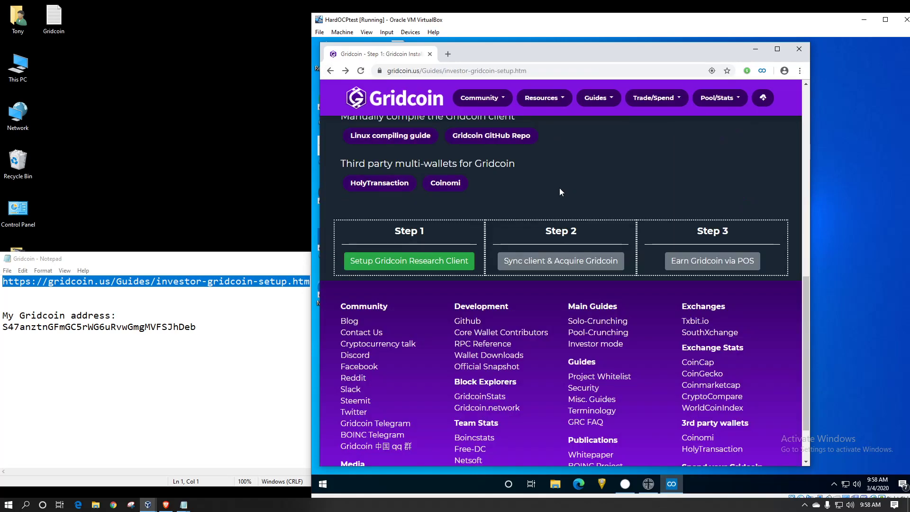
pyautogui.click(556, 262)
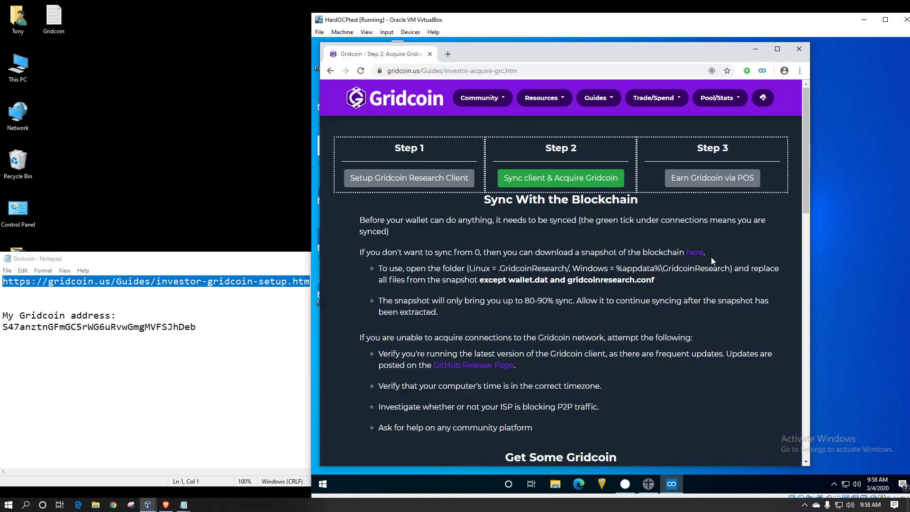
# - Start downloading the blockchain snapshot.zip, move Chrome aside, and open File Explorer
pyautogui.click(695, 253)
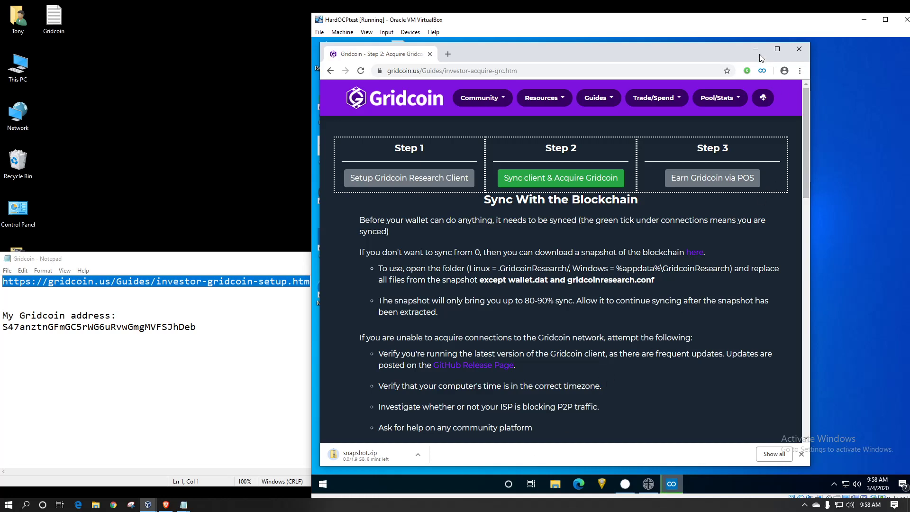
pyautogui.moveTo(548, 55); pyautogui.dragTo(619, 56)
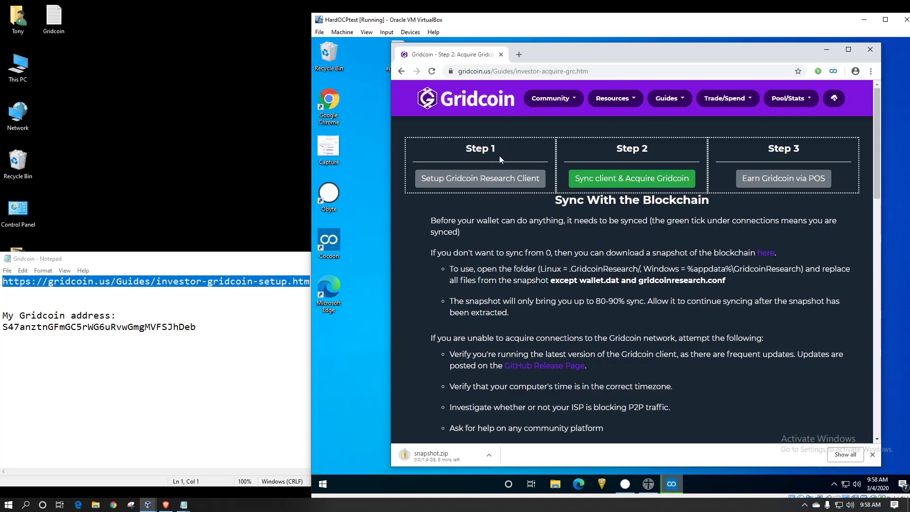
pyautogui.click(555, 483)
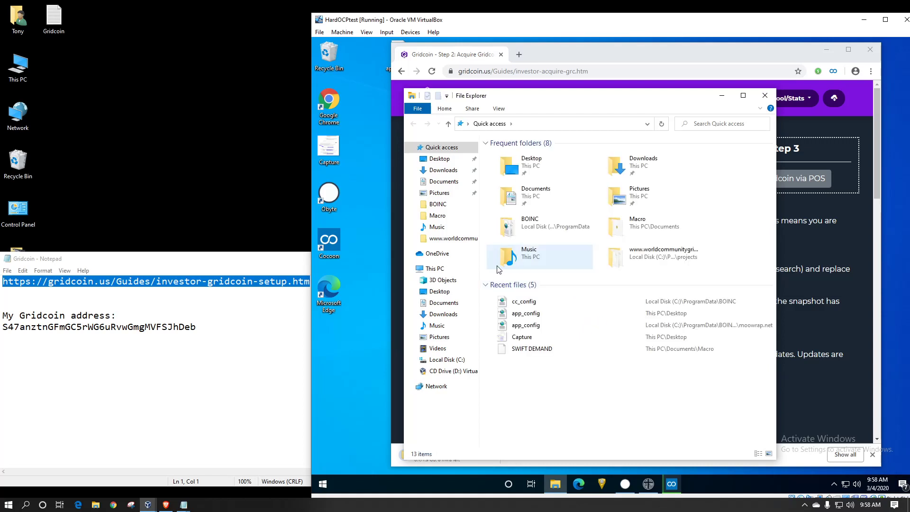
# - Navigate from Local Disk (C:) through Users\AppData\Roaming to the GridcoinResearch folder
pyautogui.click(457, 361)
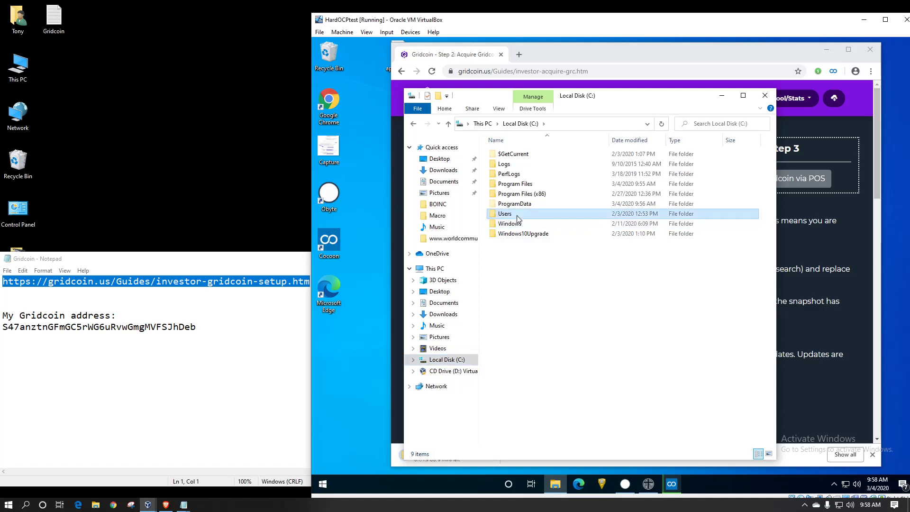
pyautogui.click(513, 215)
pyautogui.doubleClick(513, 215)
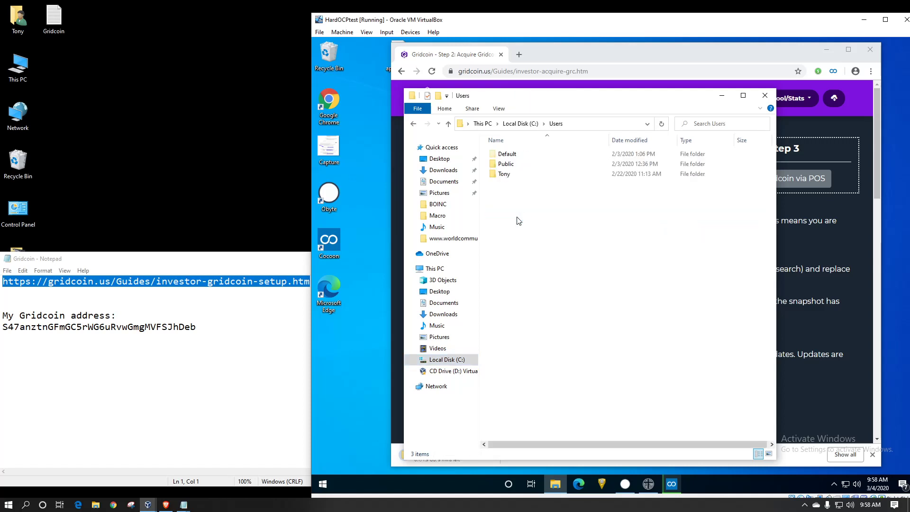
pyautogui.doubleClick(505, 175)
pyautogui.doubleClick(518, 167)
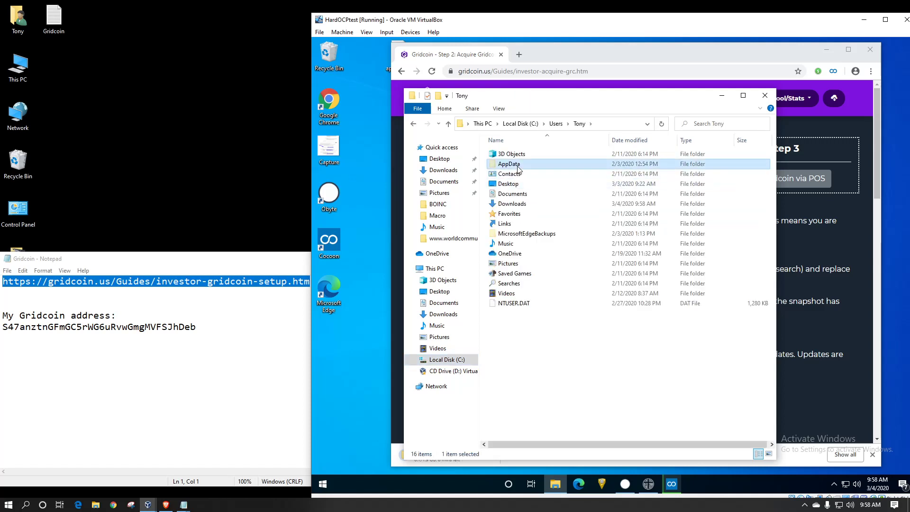
pyautogui.doubleClick(515, 175)
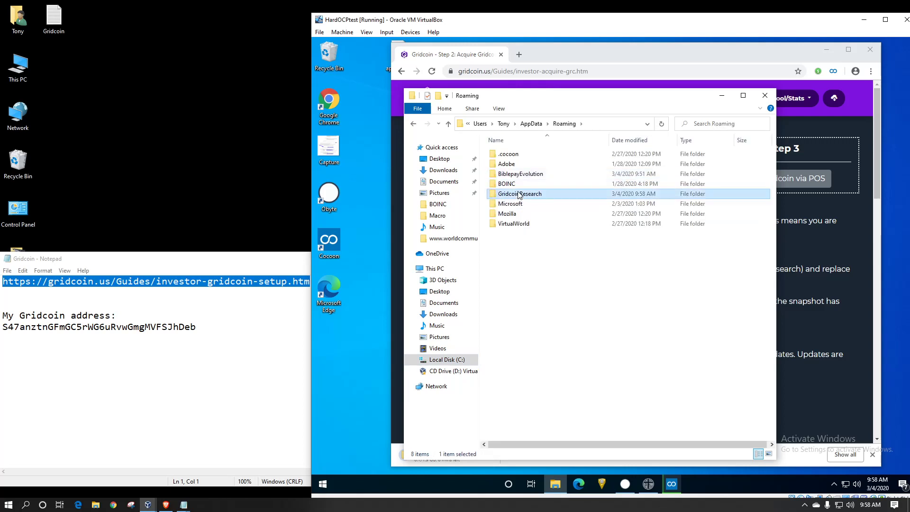
pyautogui.doubleClick(519, 193)
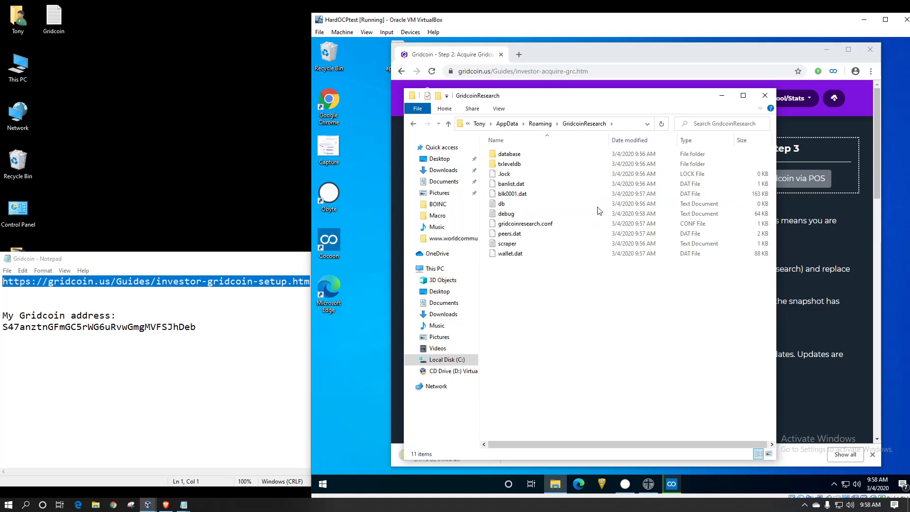
# - Identify wallet.dat and gridcoinresearch.conf as files to keep, then reposition the window
pyautogui.click(518, 259)
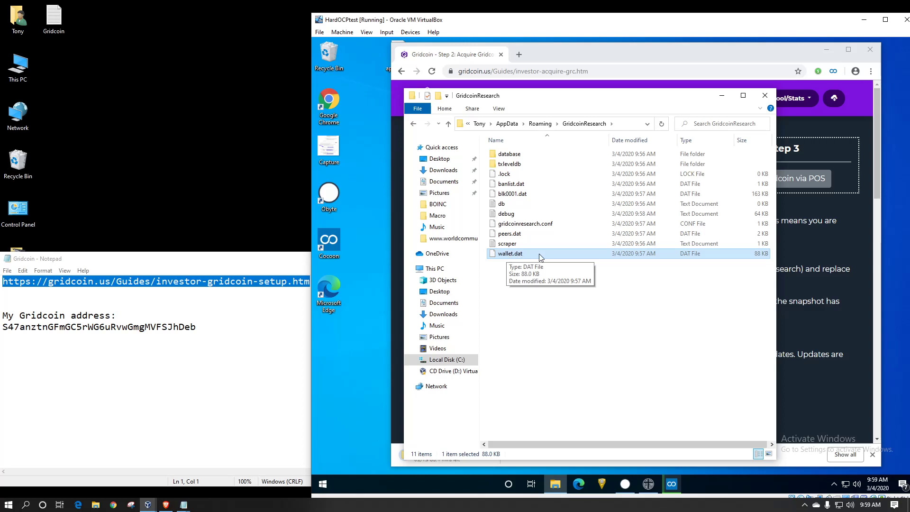
pyautogui.click(542, 229)
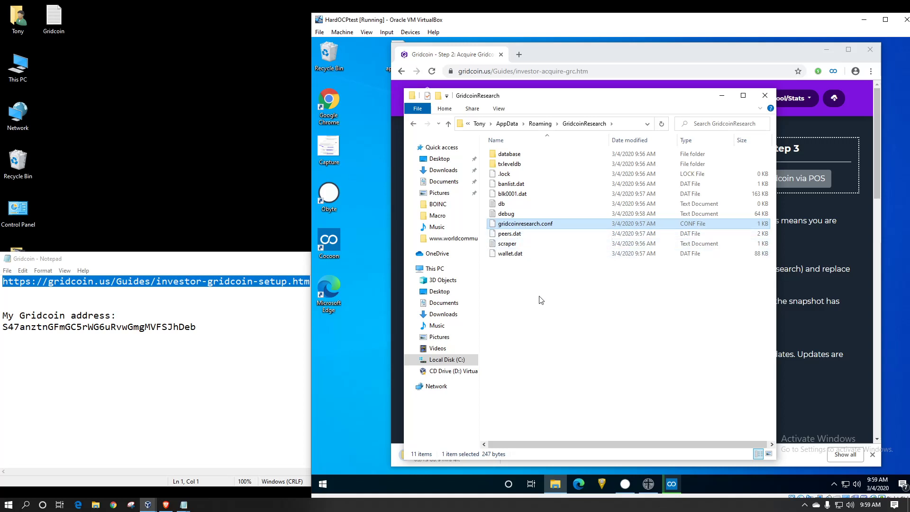
pyautogui.click(763, 136)
pyautogui.moveTo(658, 97); pyautogui.dragTo(596, 83)
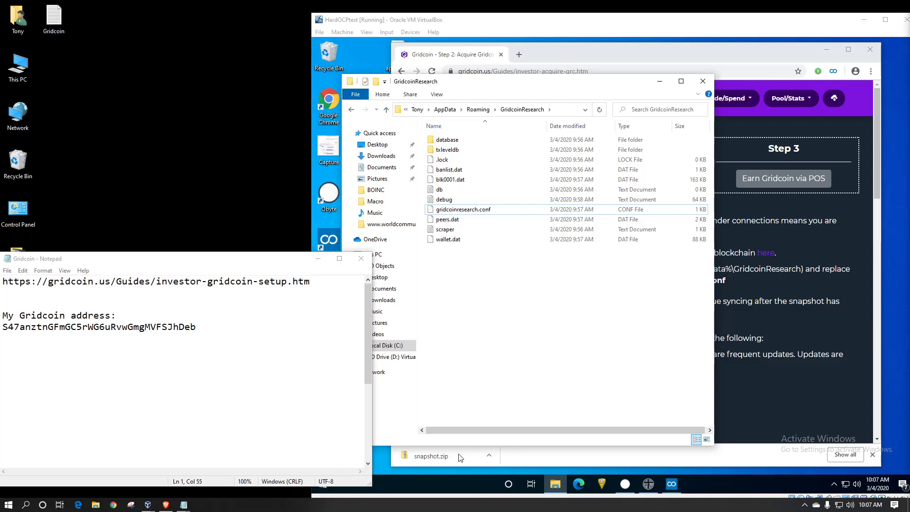
# - Open snapshot.zip and copy its txleveldb folder and blk0001.dat
pyautogui.click(489, 455)
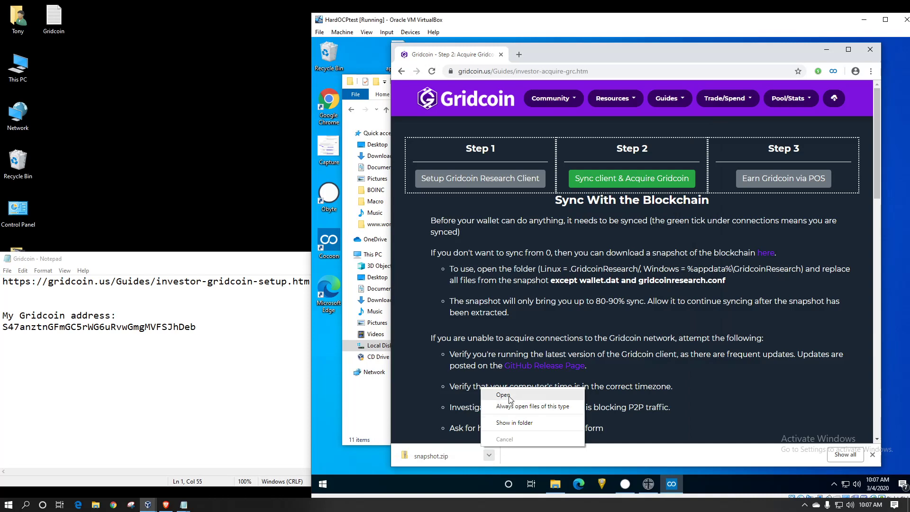
pyautogui.click(505, 395)
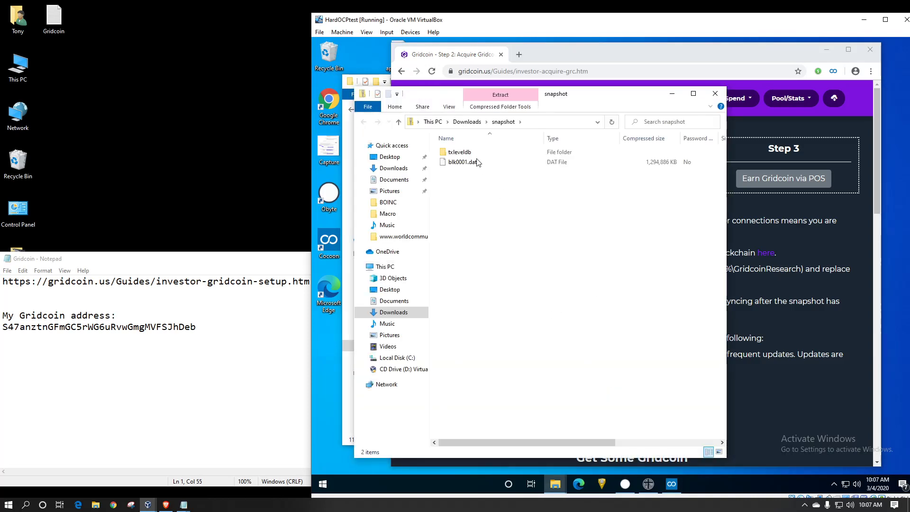
pyautogui.moveTo(477, 162)
pyautogui.mouseDown()
pyautogui.moveTo(466, 147)
pyautogui.moveTo(470, 154)
pyautogui.mouseUp()
pyautogui.rightClick(470, 153)
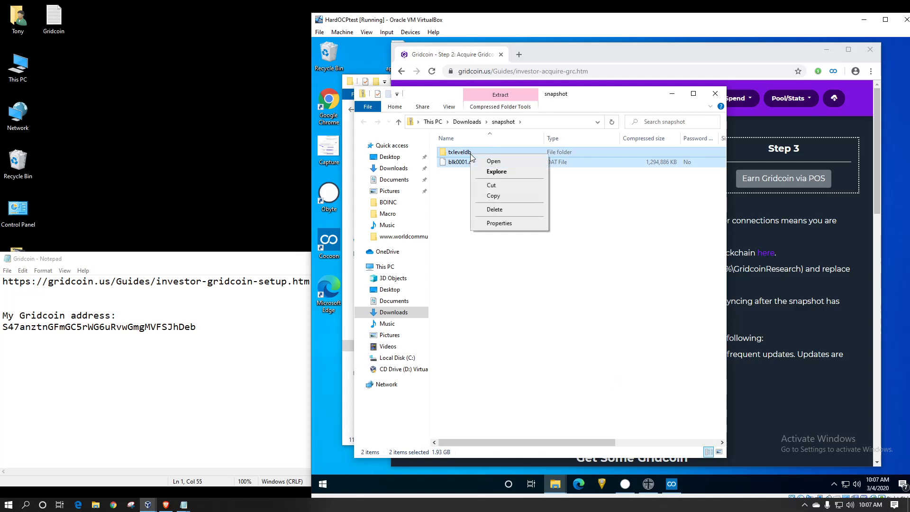
pyautogui.click(493, 195)
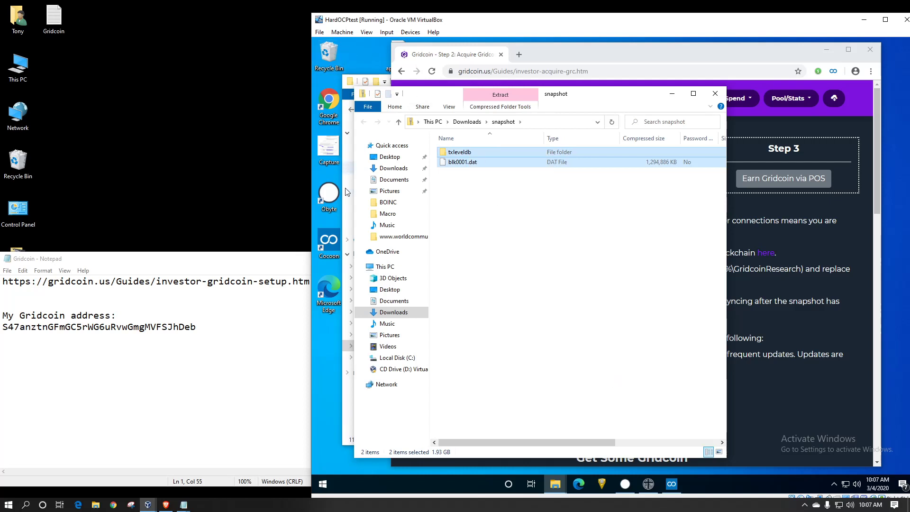
# - Paste the snapshot items into GridcoinResearch and show the copy progress details
pyautogui.click(348, 378)
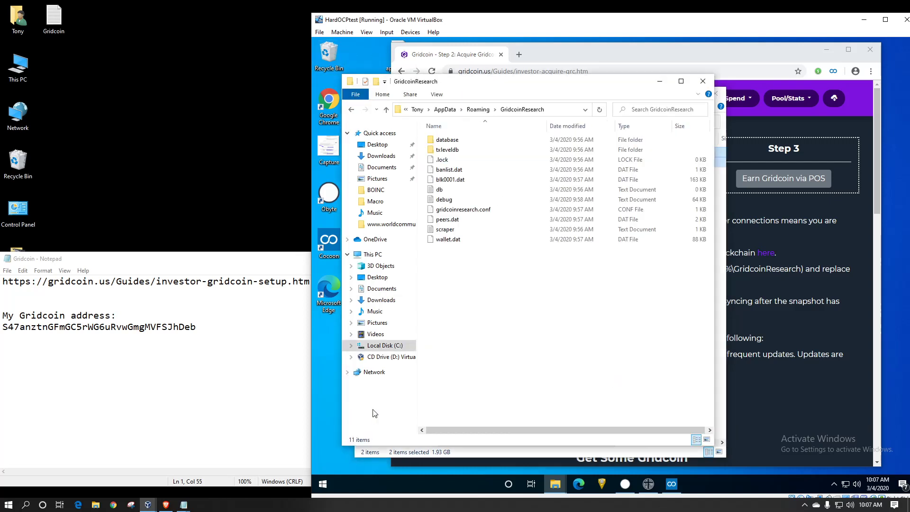
pyautogui.rightClick(472, 334)
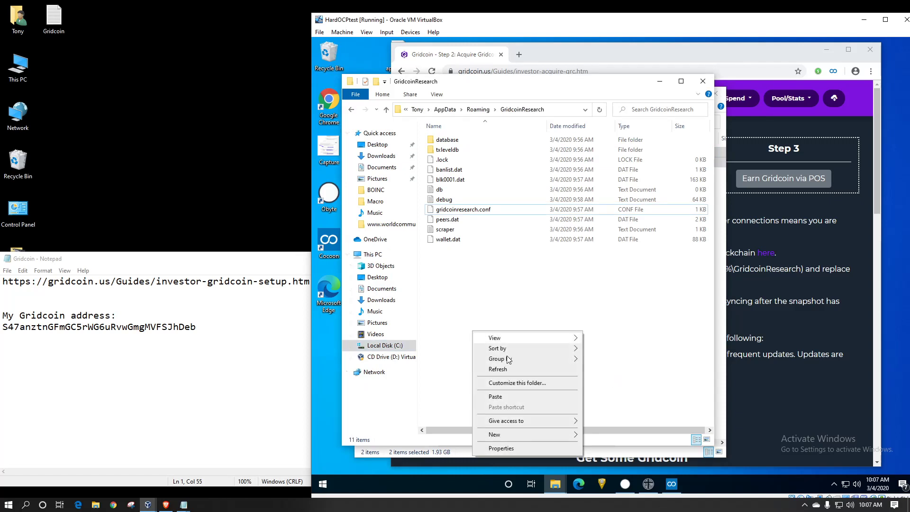
pyautogui.click(496, 397)
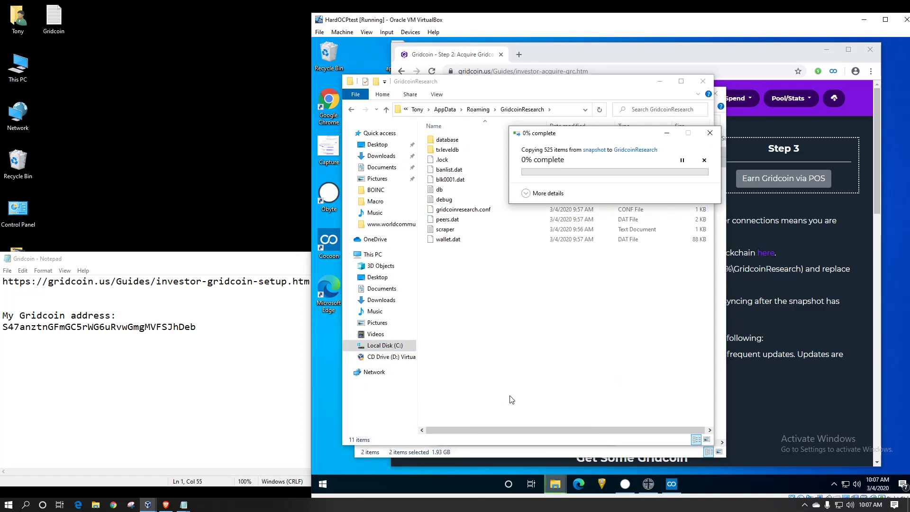
pyautogui.click(525, 193)
pyautogui.click(449, 239)
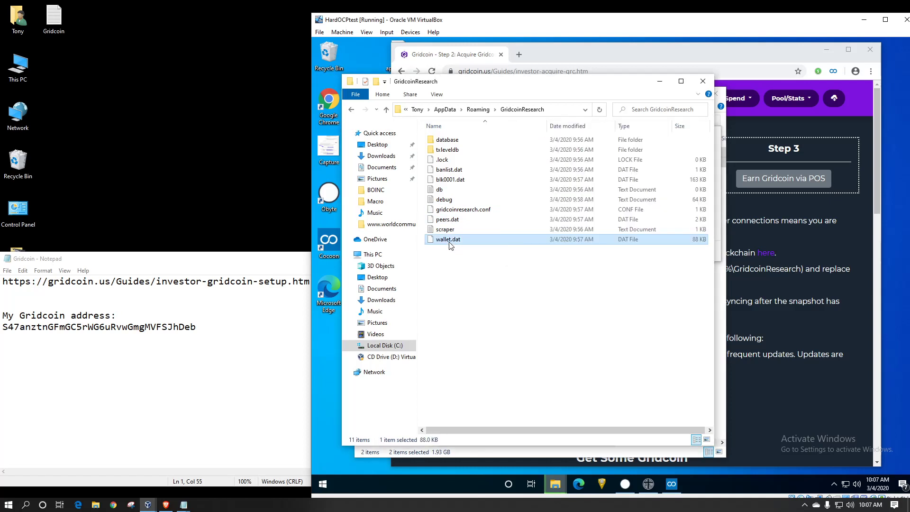
# - Back up wallet.dat by copying it onto the desktop
pyautogui.rightClick(448, 240)
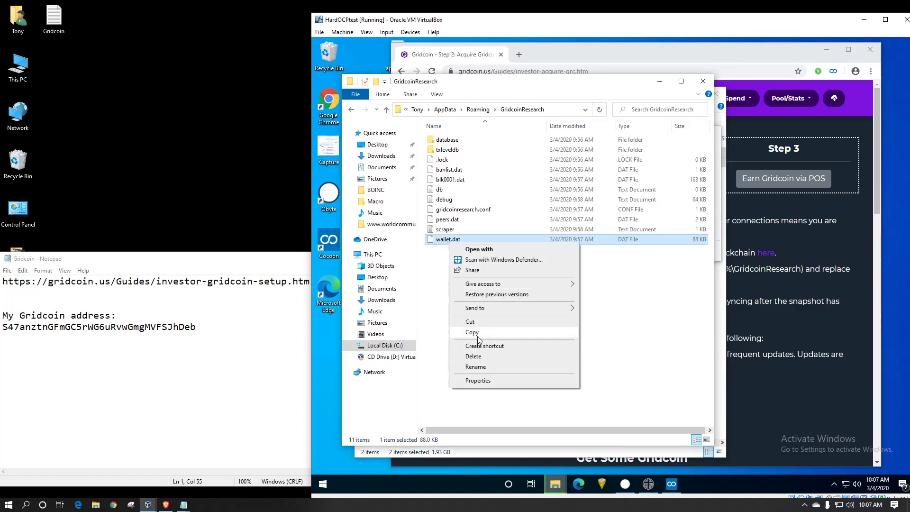
pyautogui.click(379, 336)
pyautogui.click(323, 326)
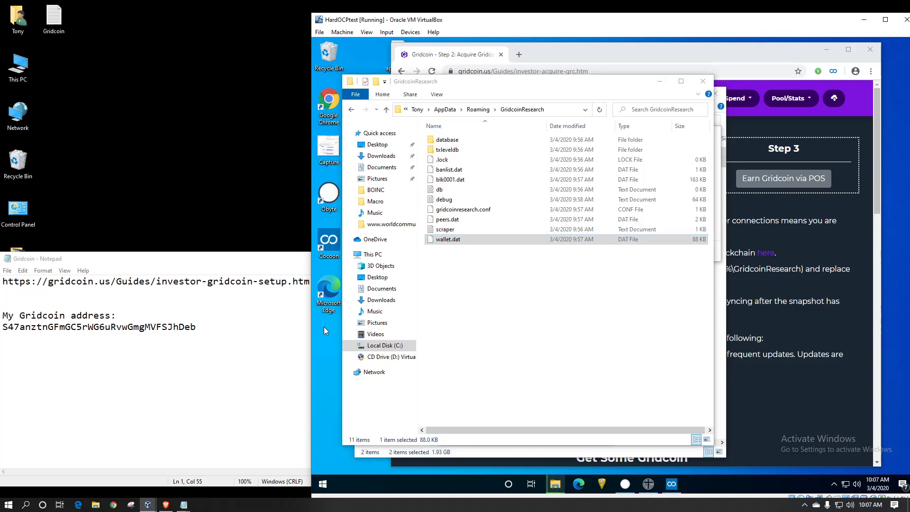
pyautogui.rightClick(323, 326)
pyautogui.click(348, 369)
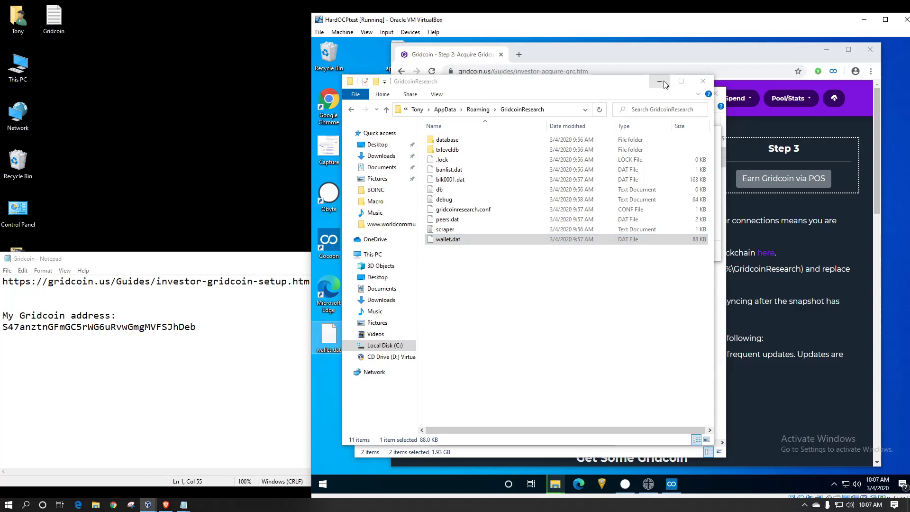
# - Close both Explorer windows and replace the existing files with the snapshot's versions
pyautogui.click(702, 81)
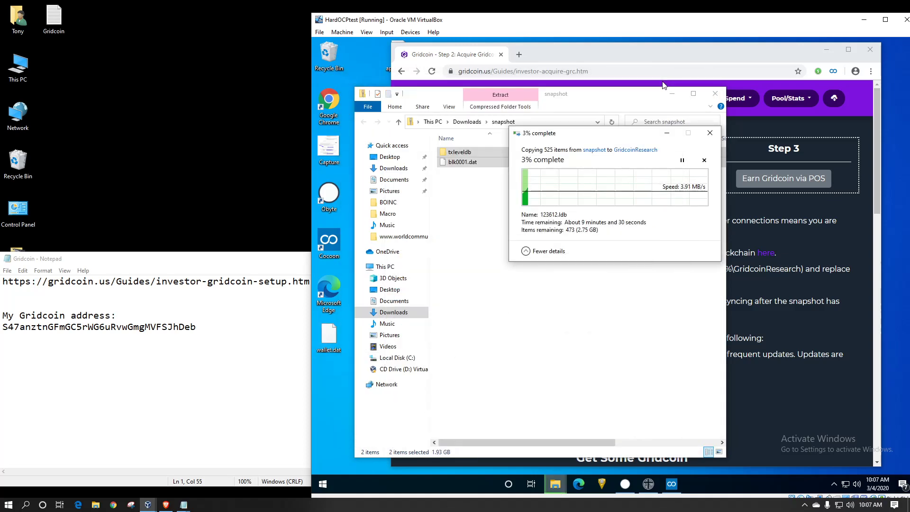
pyautogui.click(715, 94)
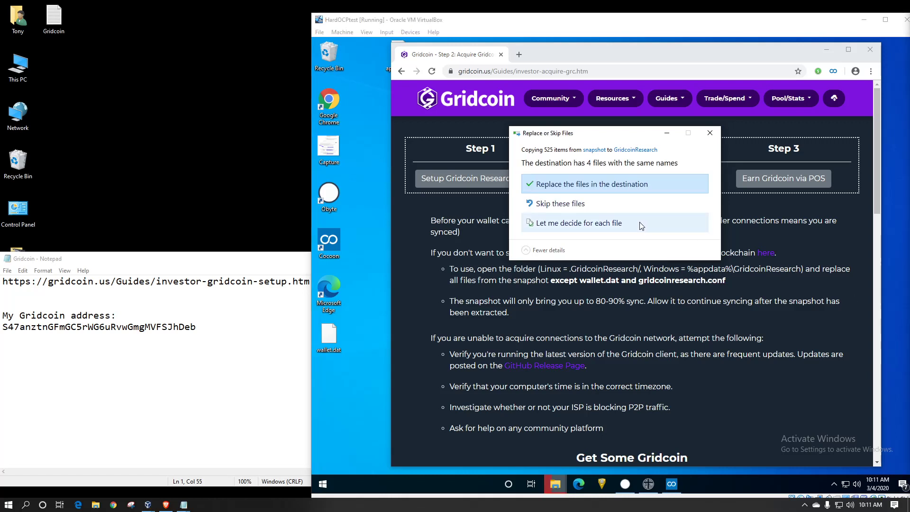
pyautogui.click(588, 183)
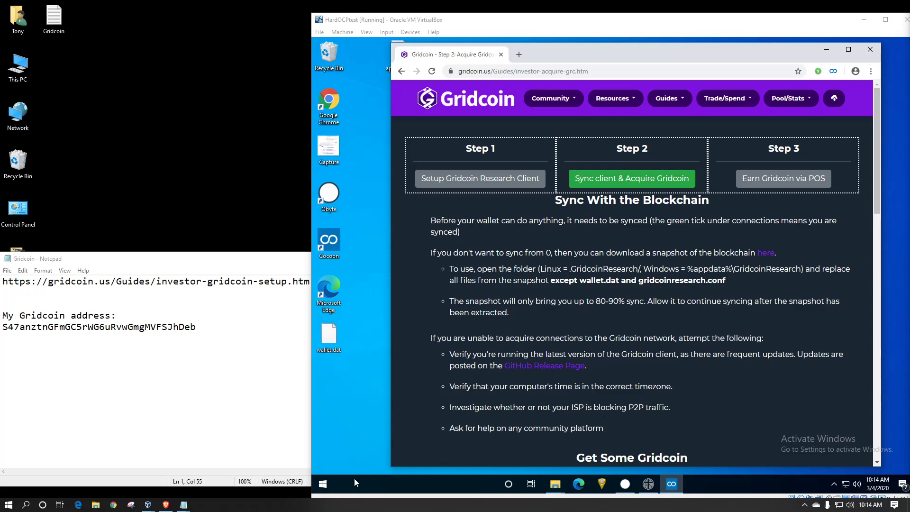
# - Launch the Gridcoin (64-bit) wallet from the Start menu
pyautogui.click(320, 479)
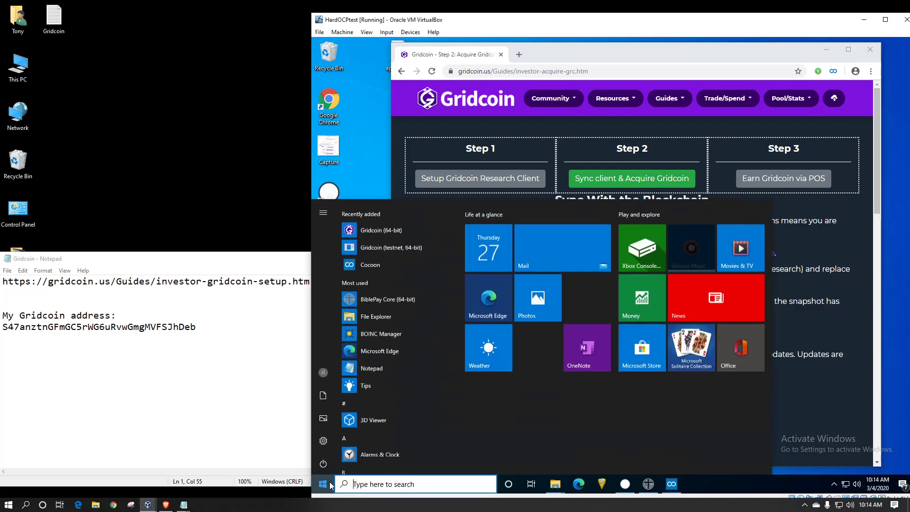
pyautogui.click(385, 228)
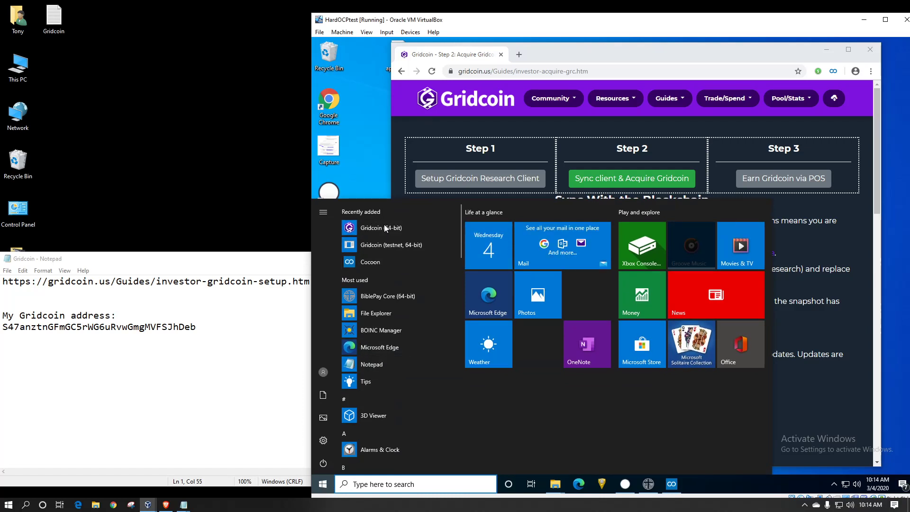
pyautogui.click(384, 228)
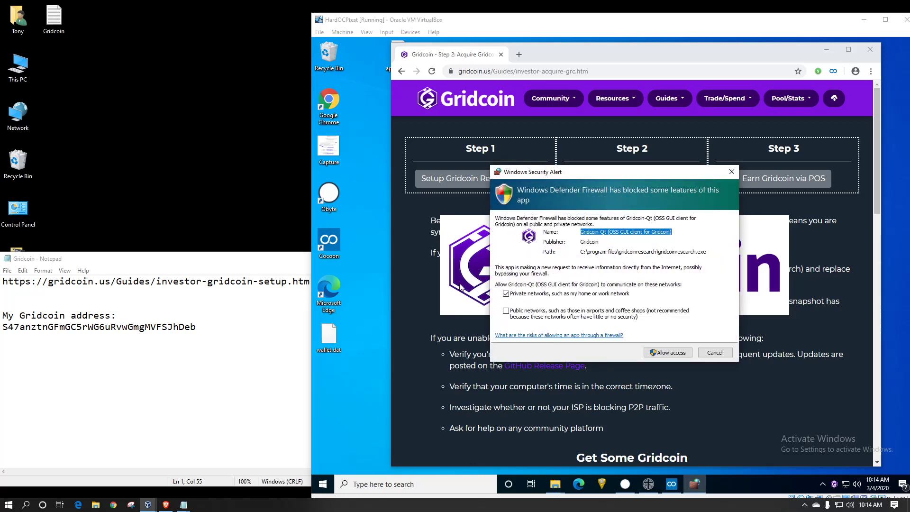
# - Allow Gridcoin through the firewall on public networks while the snapshot blocks load
pyautogui.click(505, 311)
pyautogui.click(550, 319)
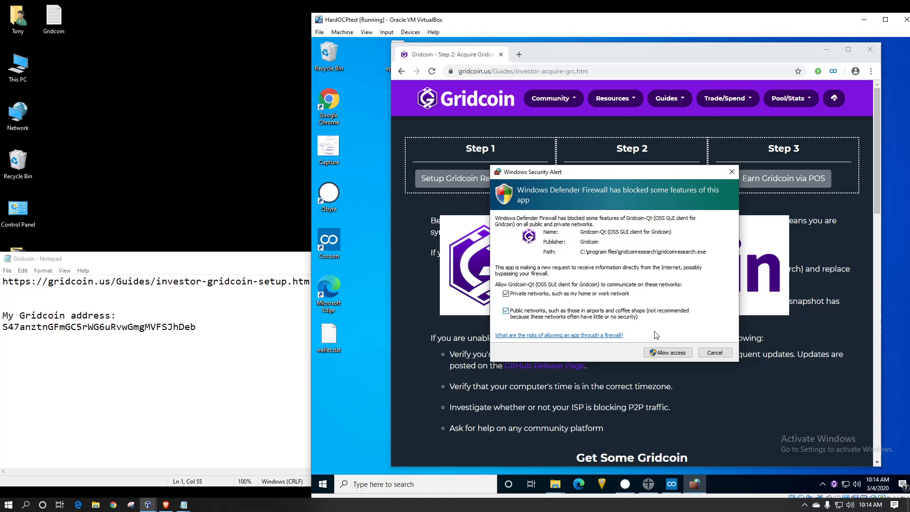
pyautogui.click(664, 351)
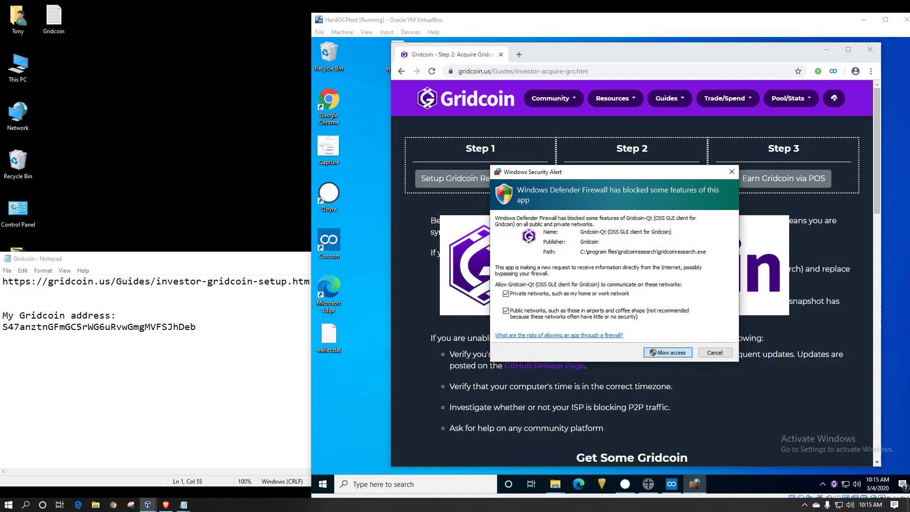
pyautogui.click(667, 353)
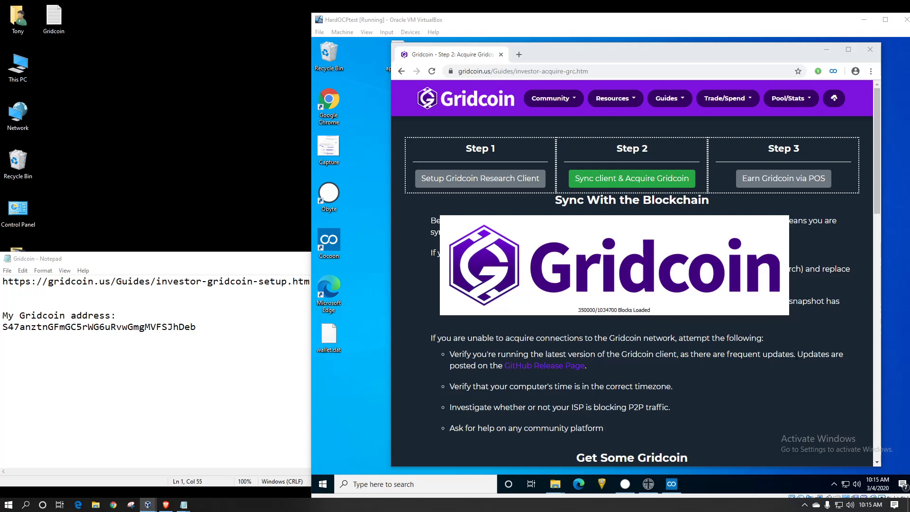
# - Scroll the Step 2 acquire guide down to the Ways to Get Gridcoin faucet list
pyautogui.moveTo(796, 354); pyautogui.dragTo(785, 354)
pyautogui.scroll(-1, 700, 297)
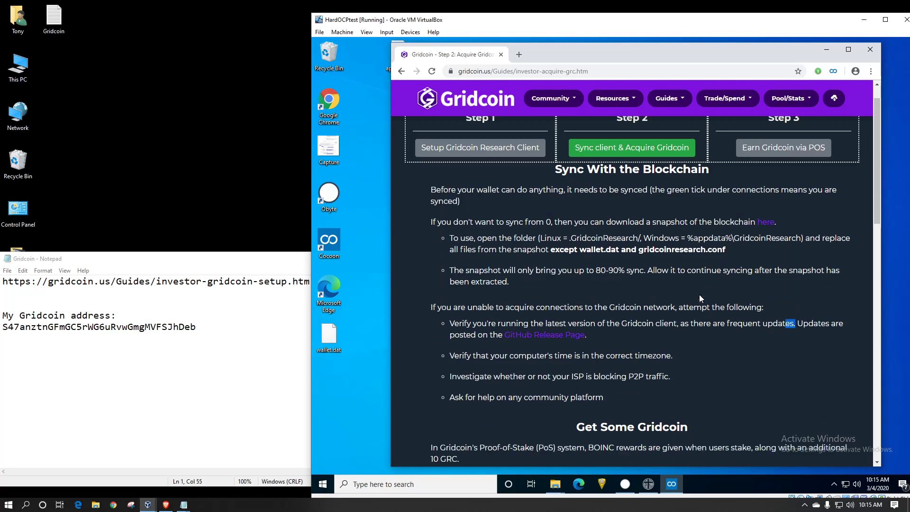
pyautogui.scroll(-2, 700, 299)
pyautogui.scroll(-3, 700, 298)
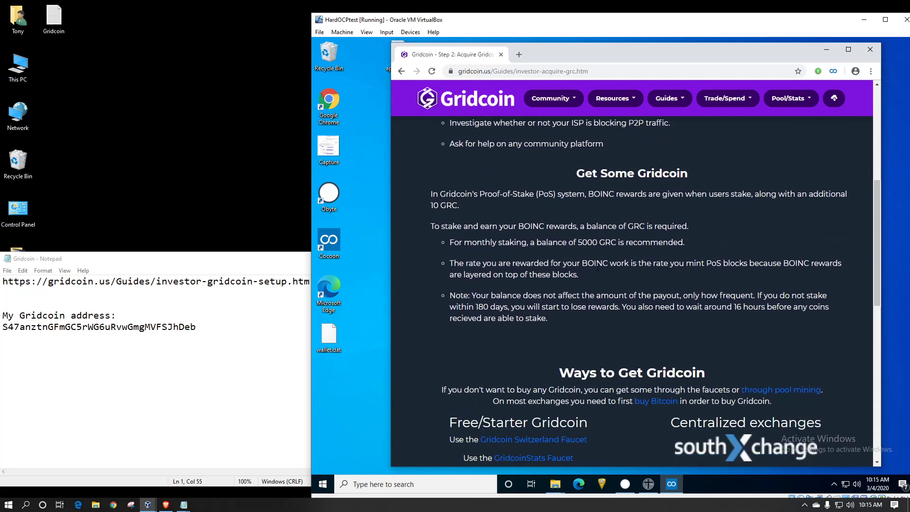
pyautogui.scroll(-4, 598, 268)
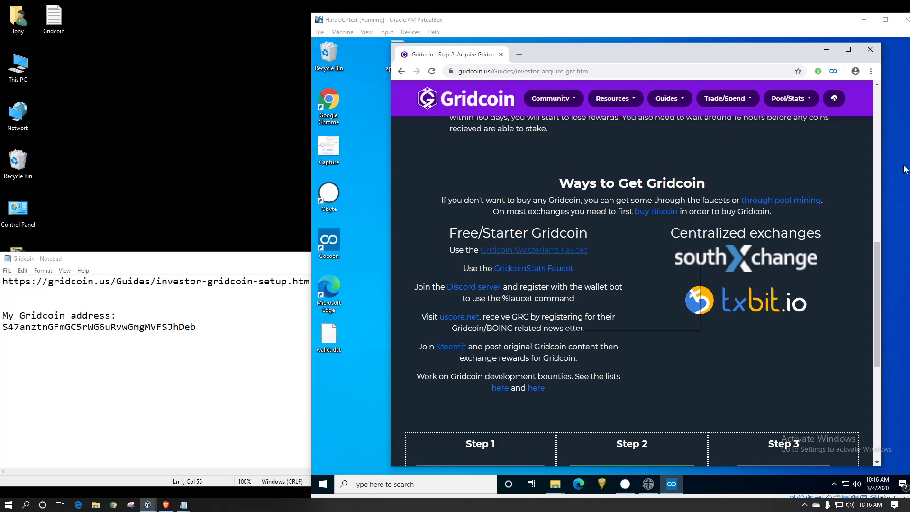
# - Load the pasted gridcoin.ch faucet address in a new tab, then return to the guide tab
pyautogui.click(522, 54)
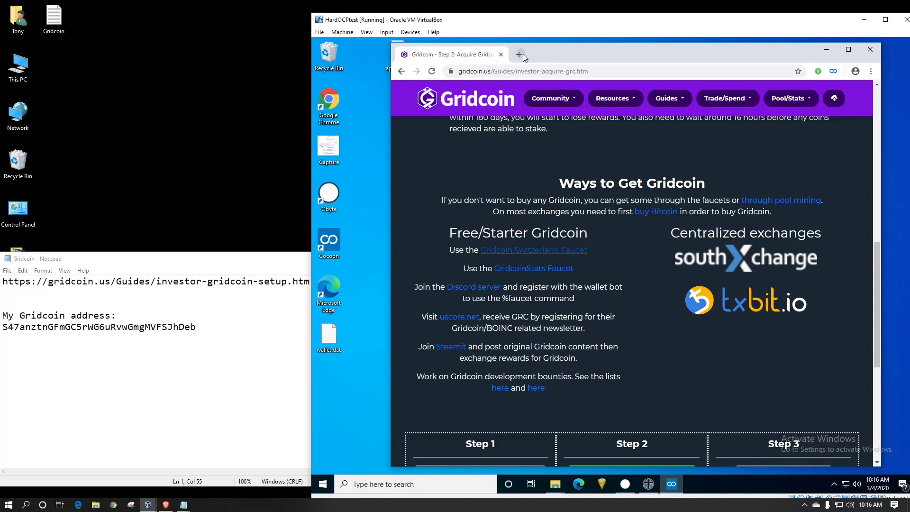
pyautogui.hotkey('ctrl', 't')
pyautogui.rightClick(581, 70)
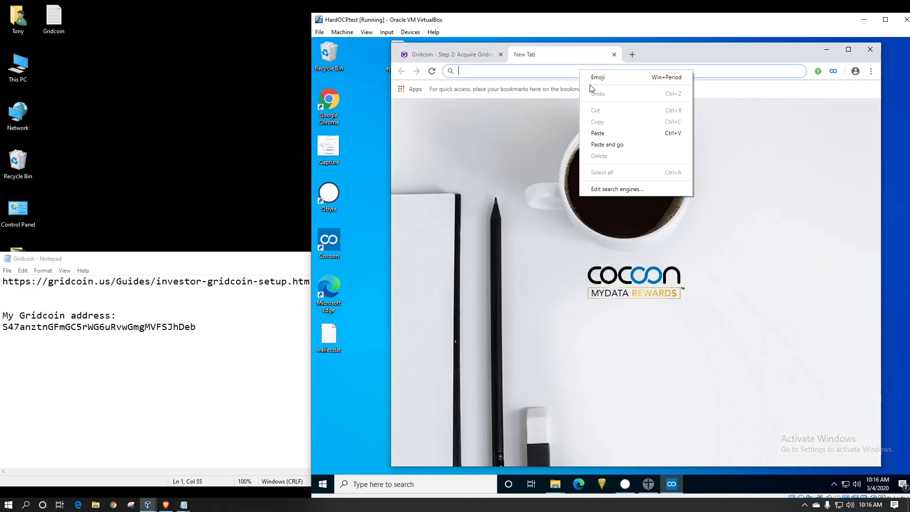
pyautogui.click(604, 146)
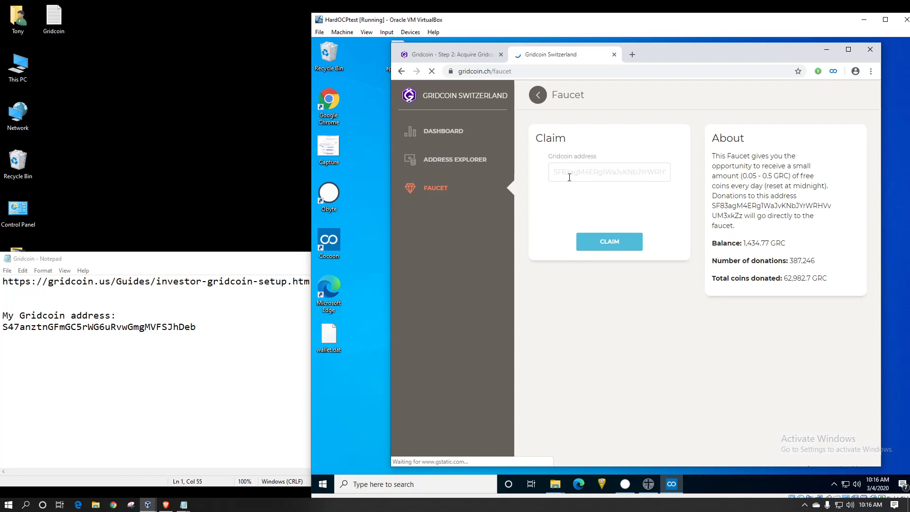
pyautogui.click(453, 54)
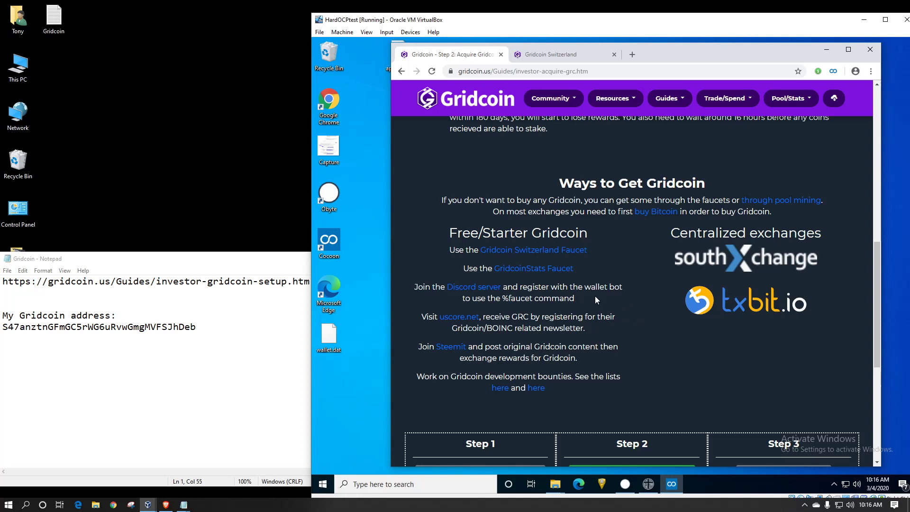
pyautogui.rightClick(529, 270)
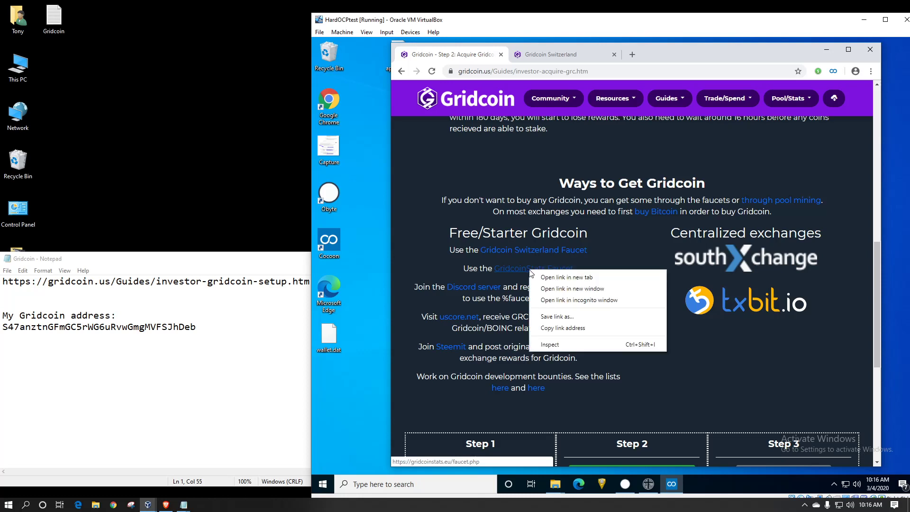
pyautogui.click(548, 277)
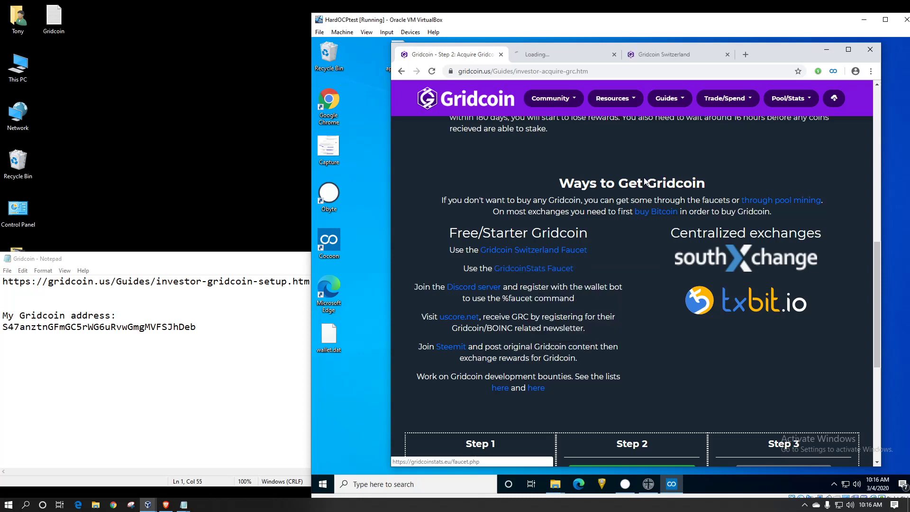
pyautogui.click(553, 54)
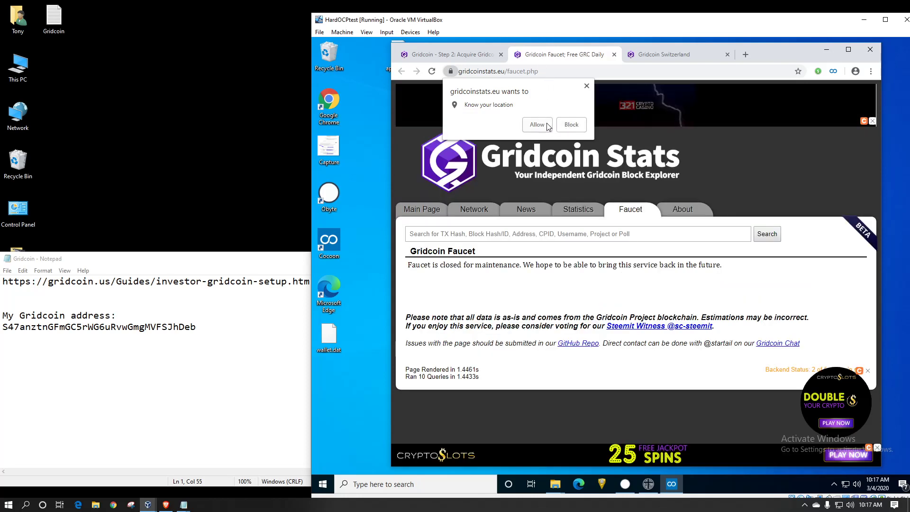
pyautogui.click(587, 86)
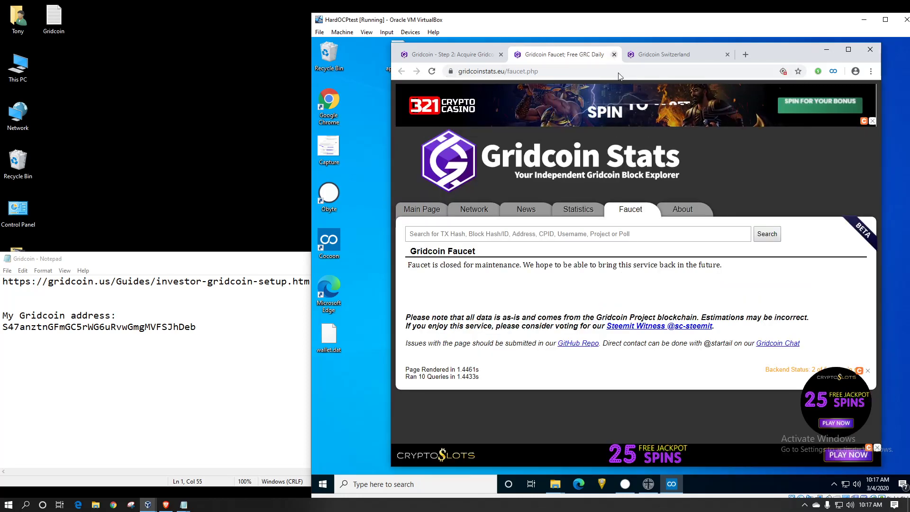
pyautogui.hotkey('ctrl', 'w')
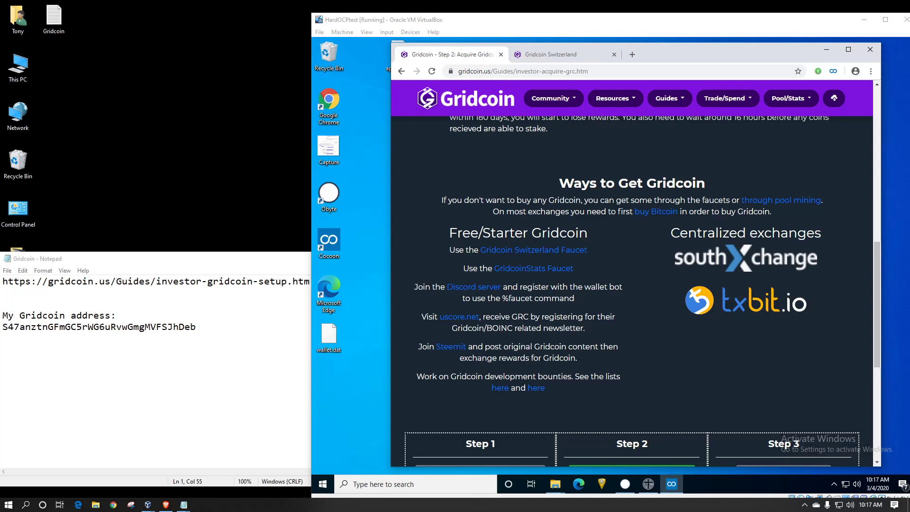
# - Load freegridco.in in a new third Chrome tab
pyautogui.click(632, 54)
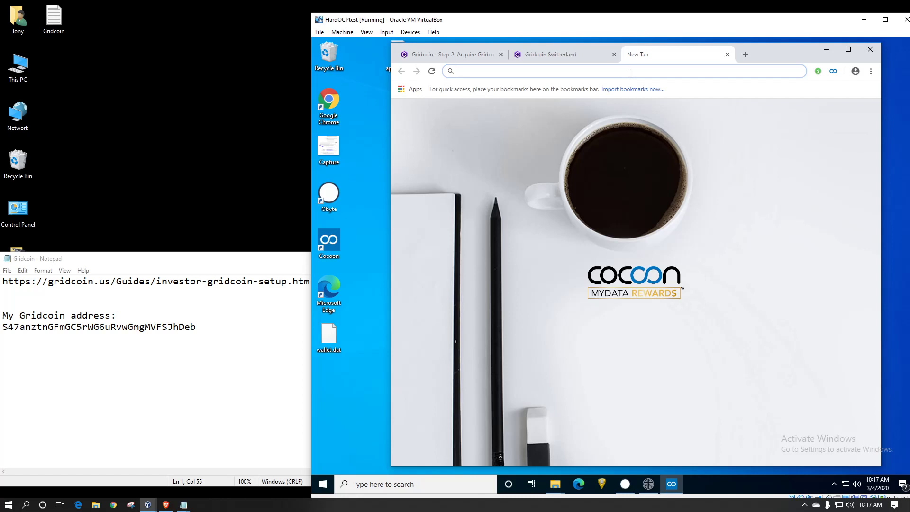
pyautogui.write('free')
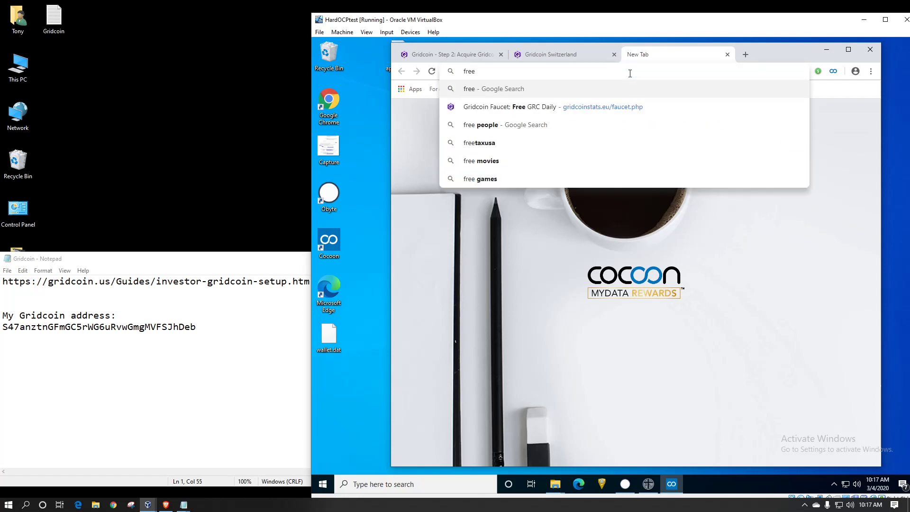
pyautogui.write('gr')
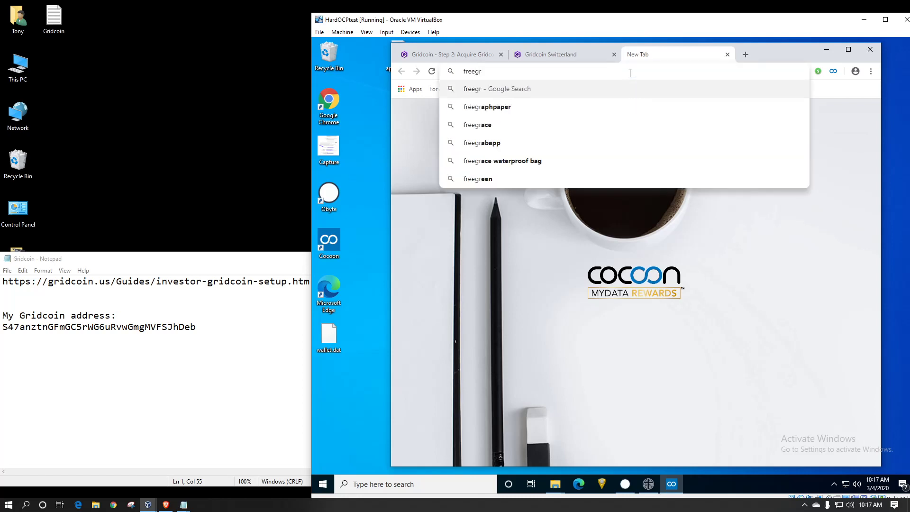
pyautogui.write('idc')
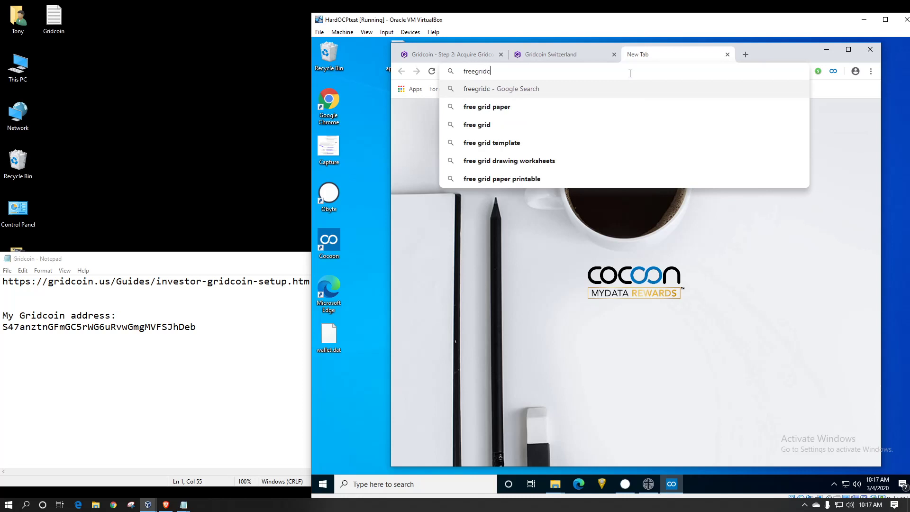
pyautogui.write('o.in')
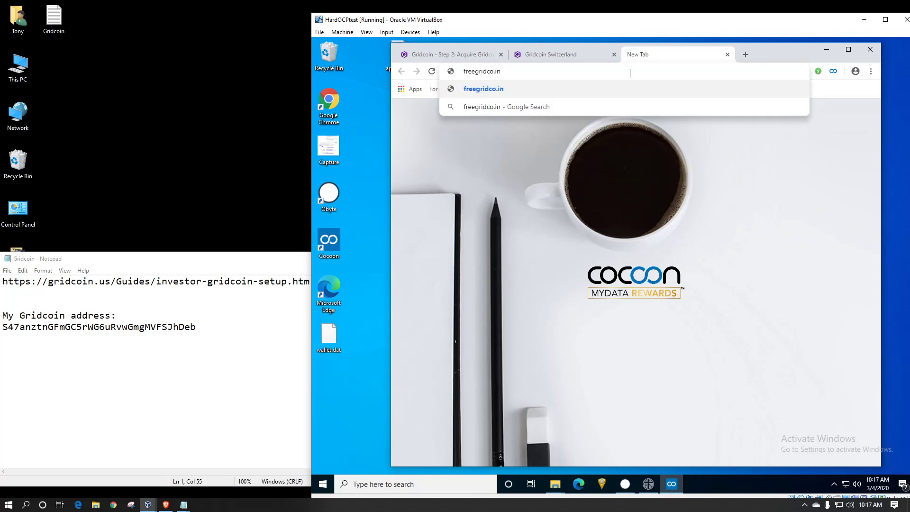
pyautogui.press('Return')
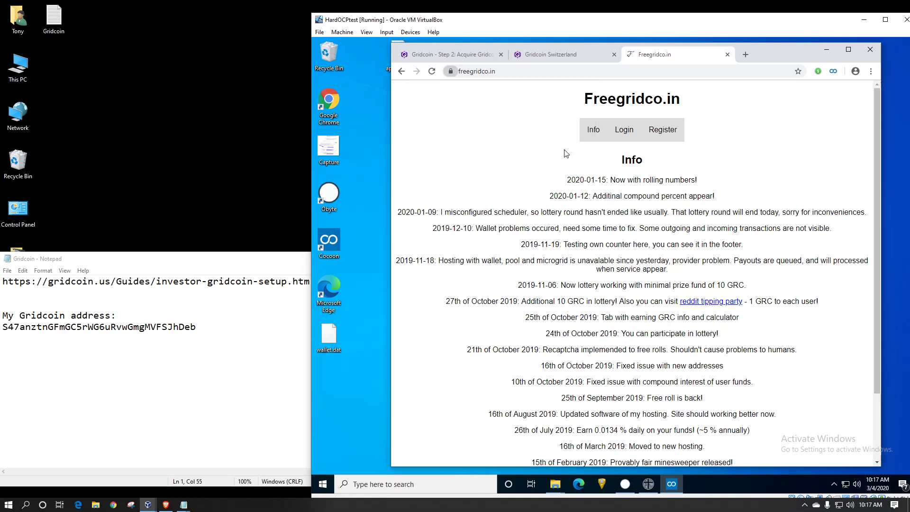
# - Allow the location request and open Freegridco.in's Register form, focusing the Login field
pyautogui.click(544, 126)
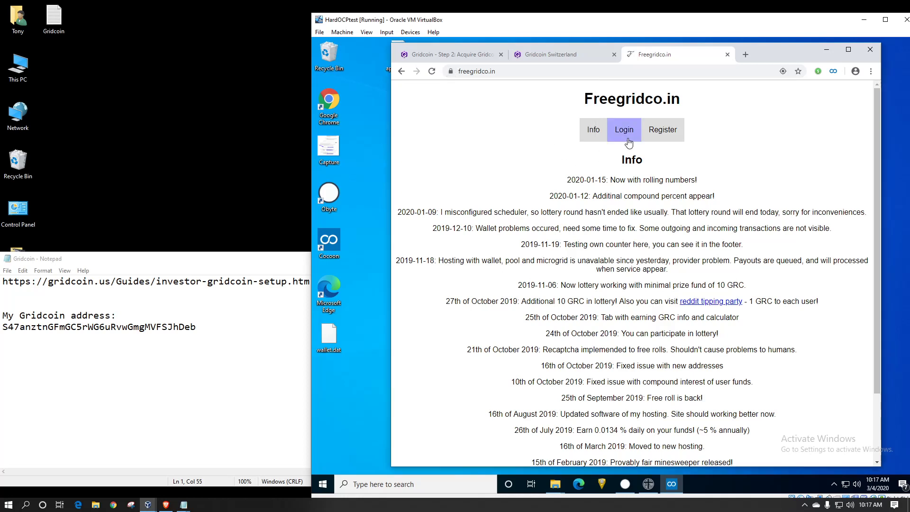
pyautogui.click(661, 136)
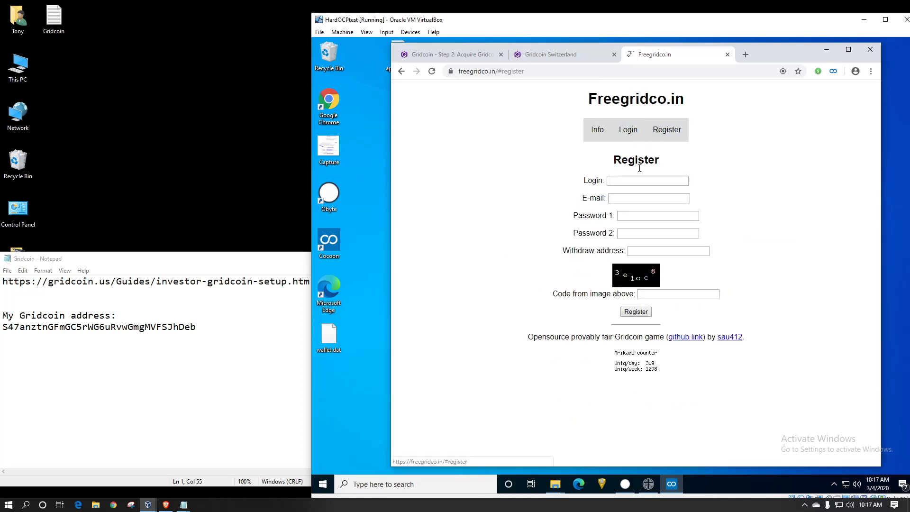
pyautogui.click(648, 183)
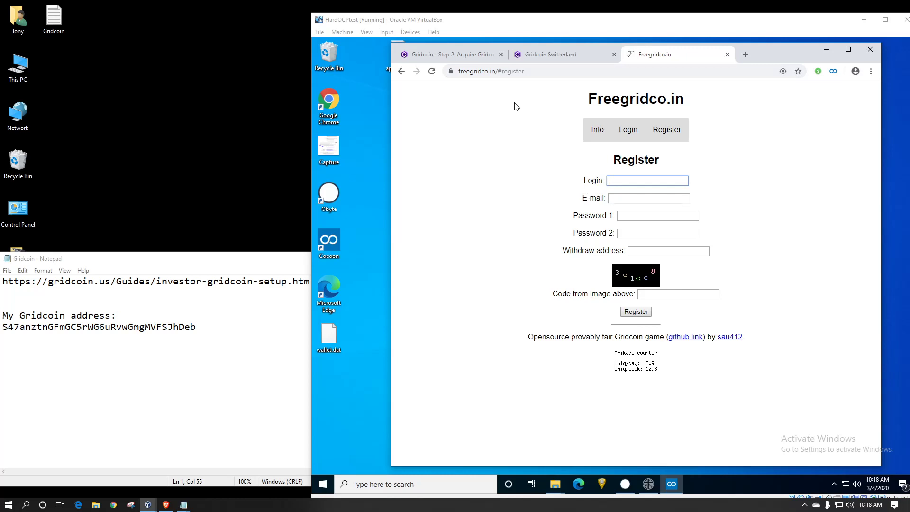
# - Switch to the Gridcoin Switzerland faucet tab, dismiss its location prompt, and minimize Chrome
pyautogui.click(560, 50)
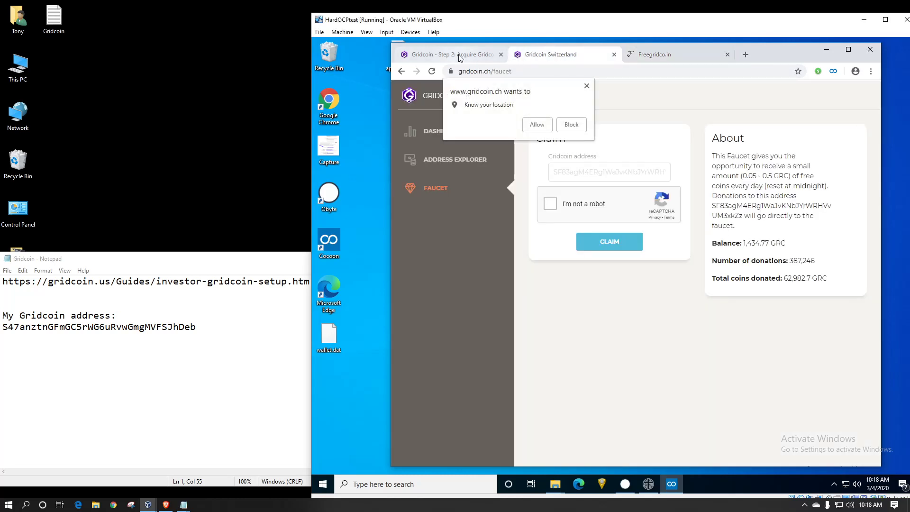
pyautogui.click(531, 124)
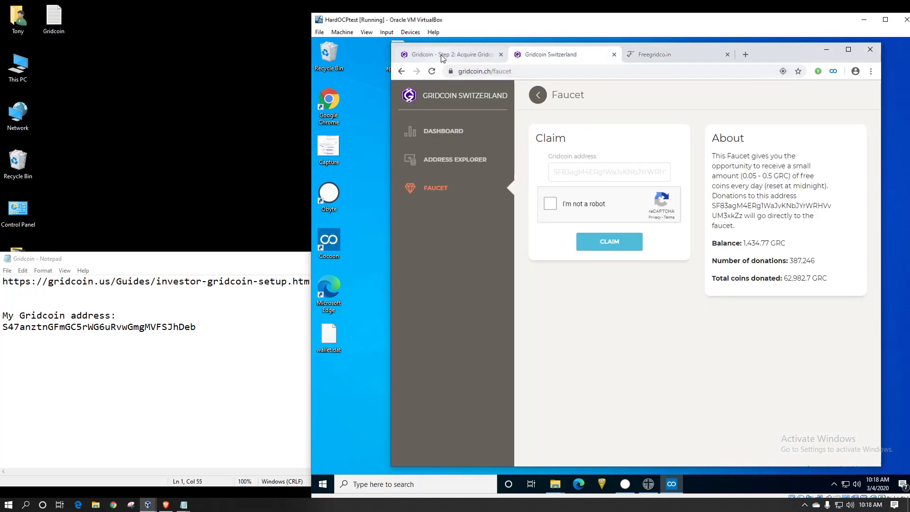
pyautogui.click(822, 49)
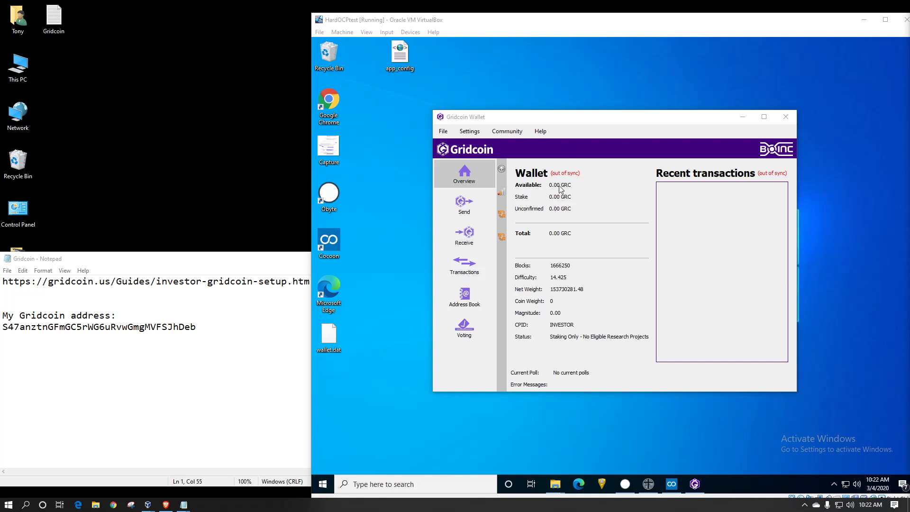
# - Show the wallet's Receive addresses page
pyautogui.moveTo(505, 239)
pyautogui.moveTo(503, 195)
pyautogui.moveTo(502, 217)
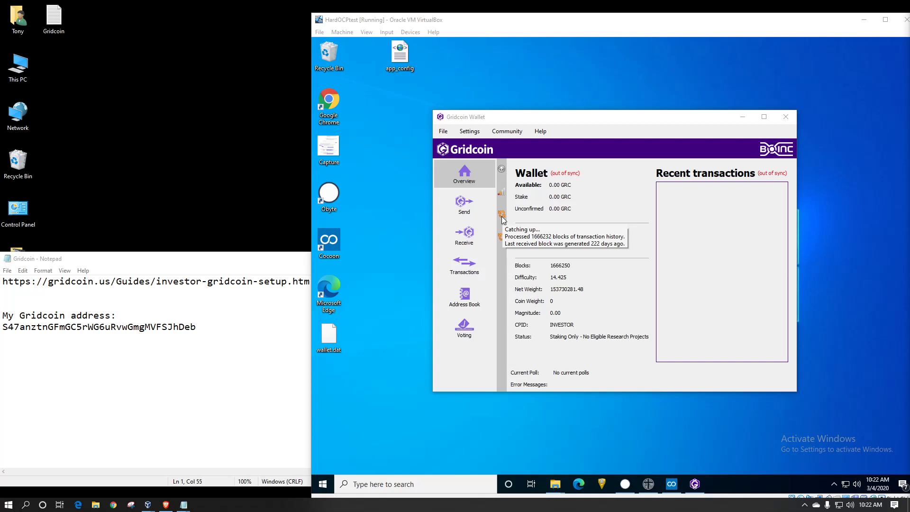
pyautogui.click(467, 237)
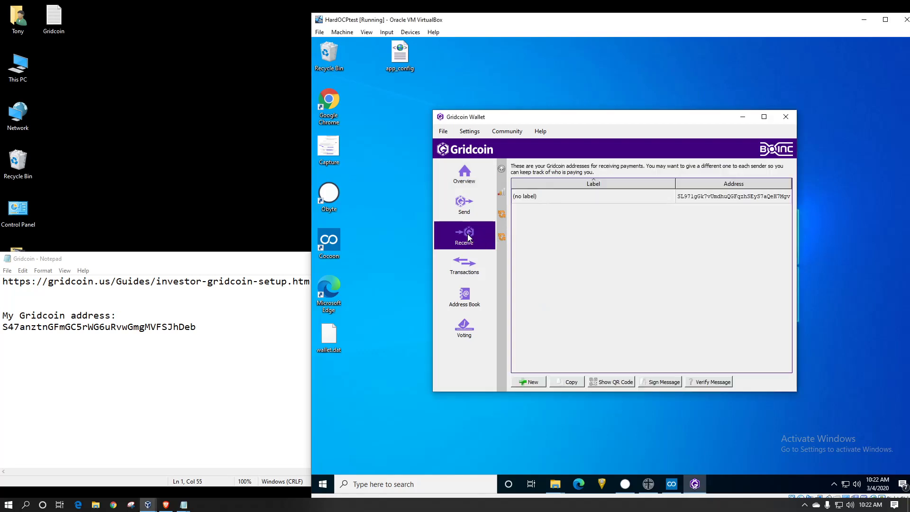
# - Label the unlabeled receiving address 'Main account' and copy the address
pyautogui.click(693, 199)
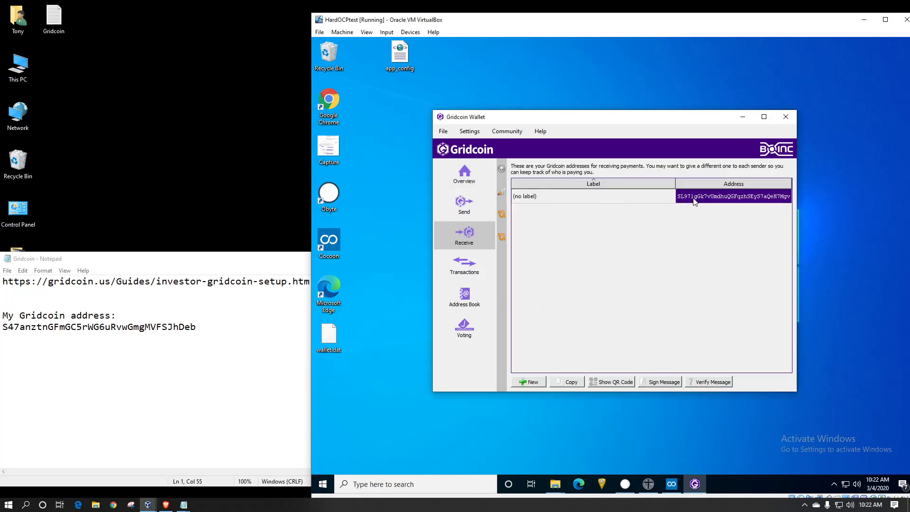
pyautogui.click(578, 199)
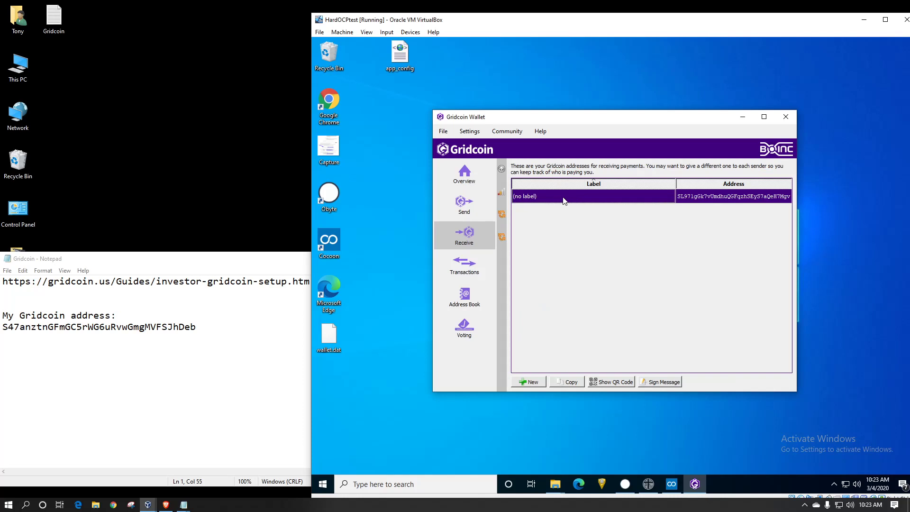
pyautogui.rightClick(544, 201)
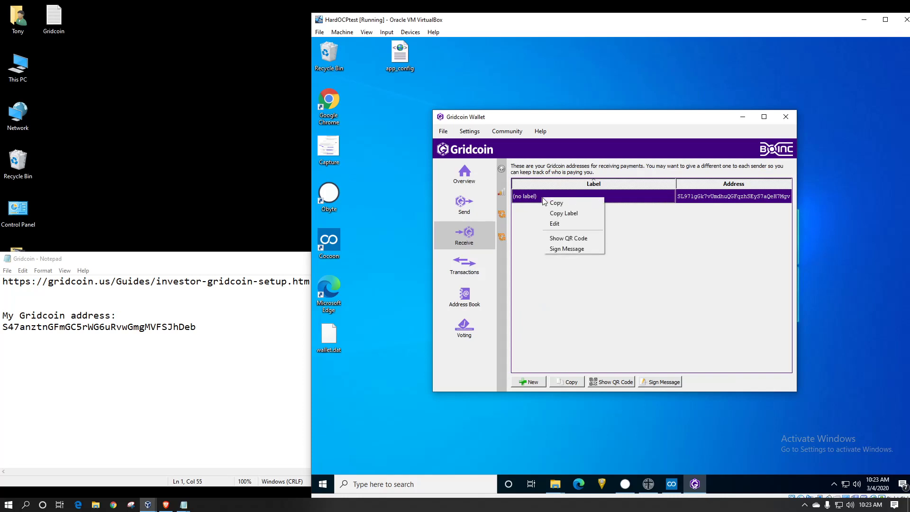
pyautogui.click(560, 225)
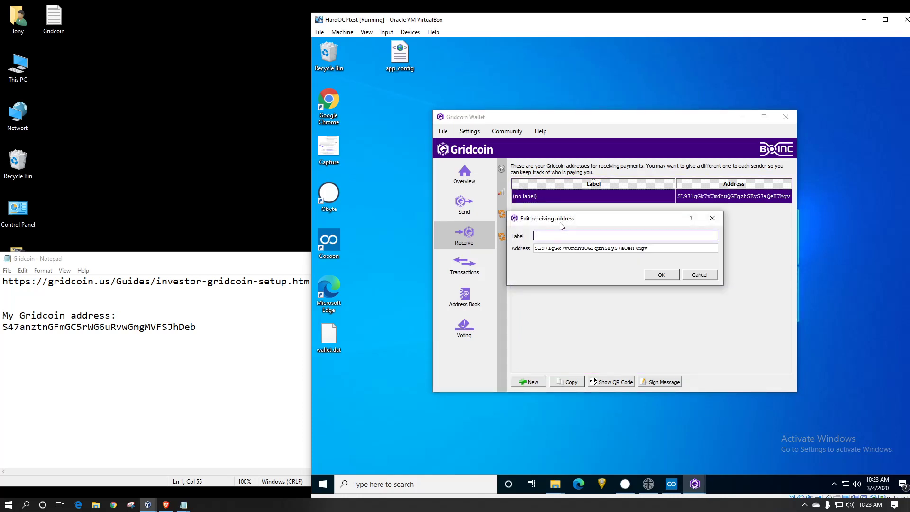
pyautogui.write('Main account')
pyautogui.click(670, 275)
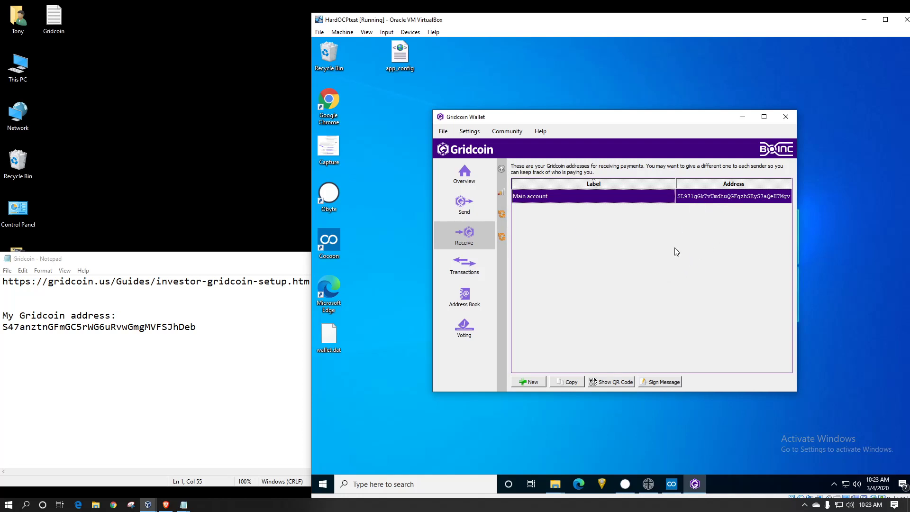
pyautogui.click(727, 195)
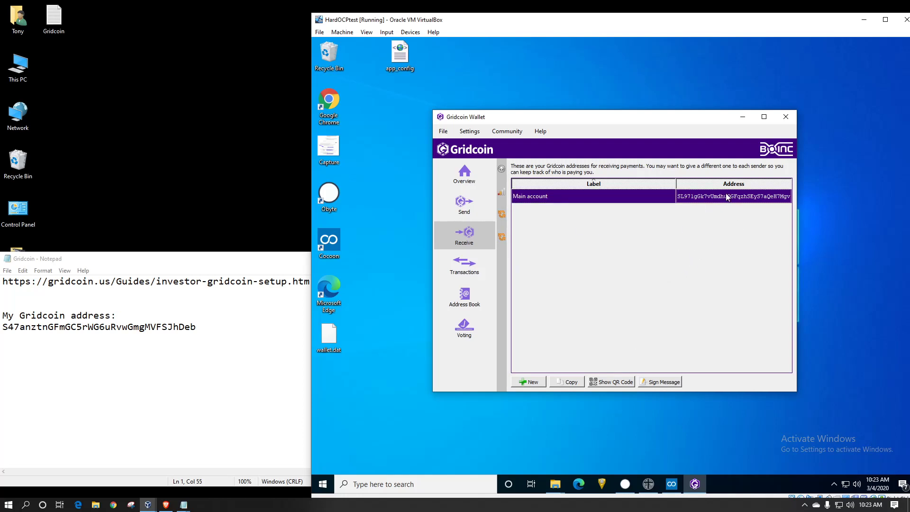
pyautogui.click(581, 383)
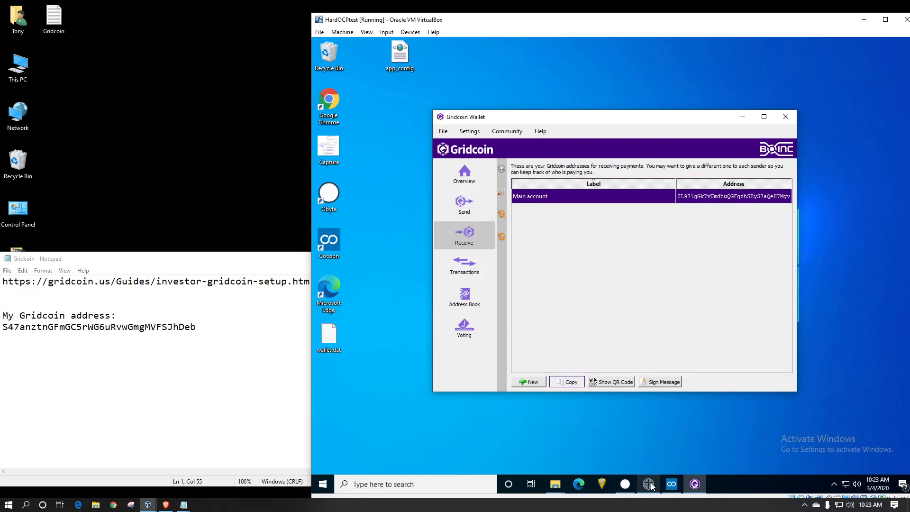
# - Paste the wallet address into the gridcoin.ch faucet, pass reCAPTCHA, and claim 0.0695 GRC
pyautogui.click(671, 483)
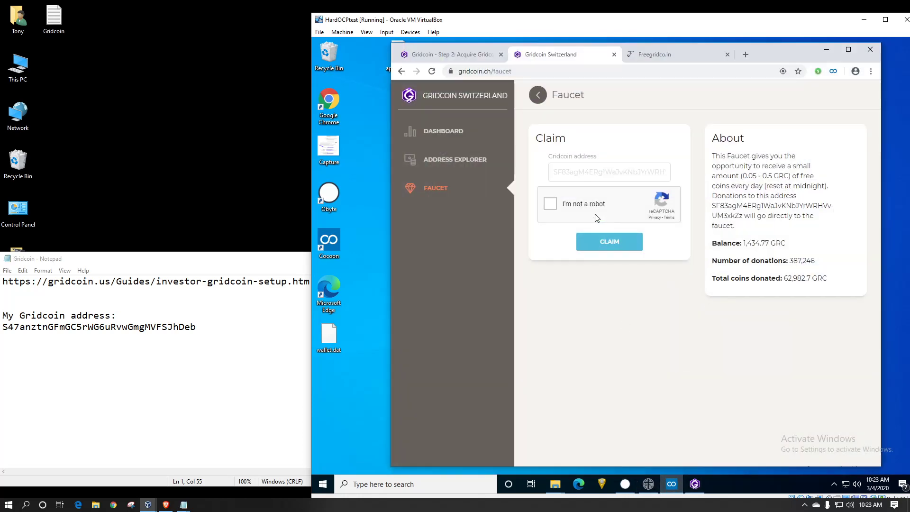
pyautogui.click(595, 176)
pyautogui.rightClick(593, 176)
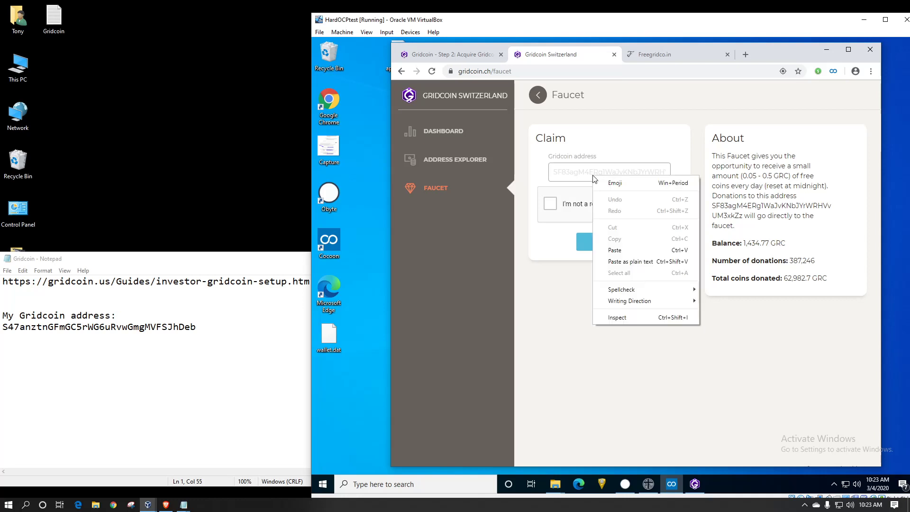
pyautogui.click(625, 250)
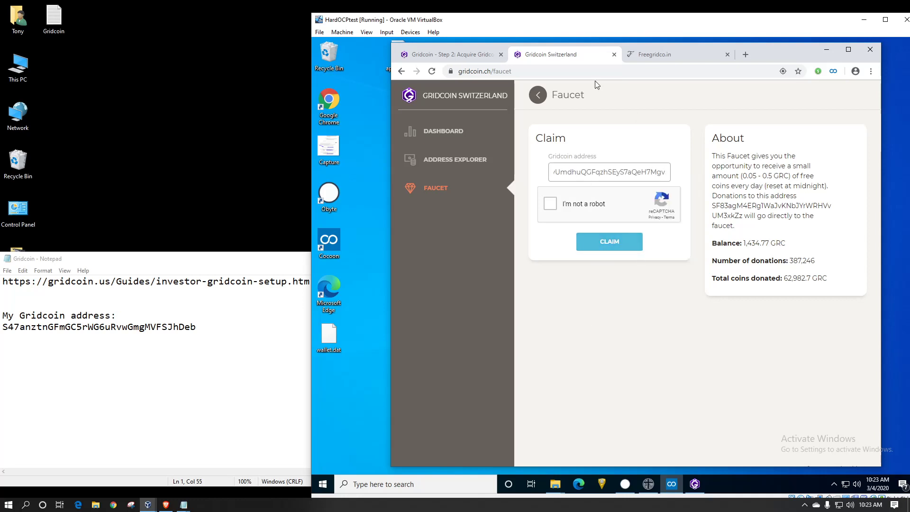
pyautogui.click(549, 205)
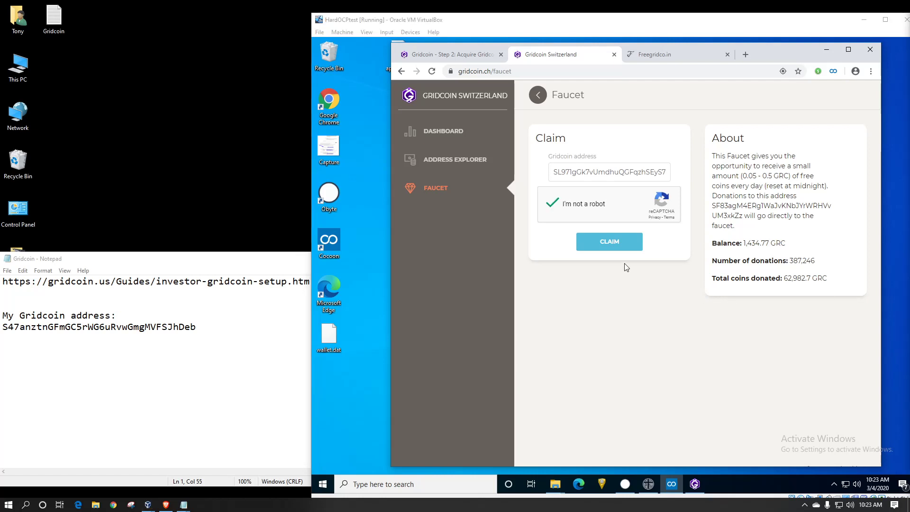
pyautogui.click(610, 243)
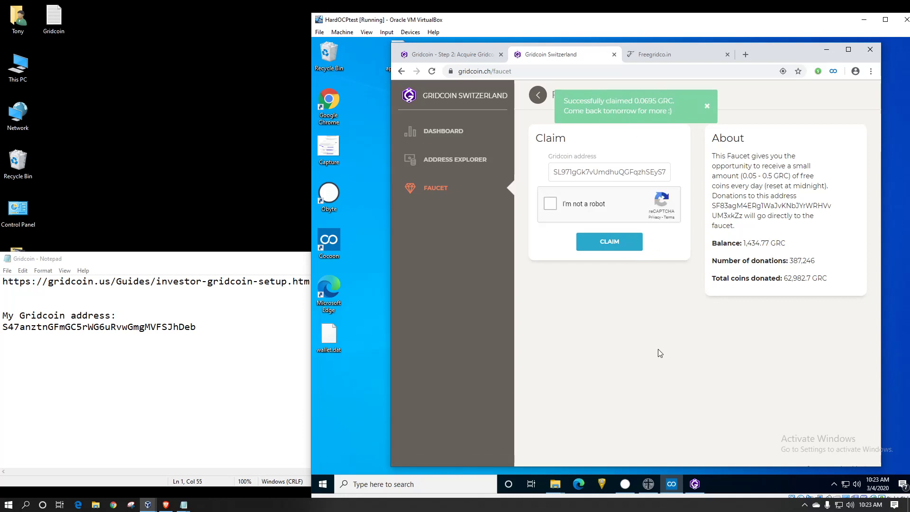
pyautogui.click(696, 487)
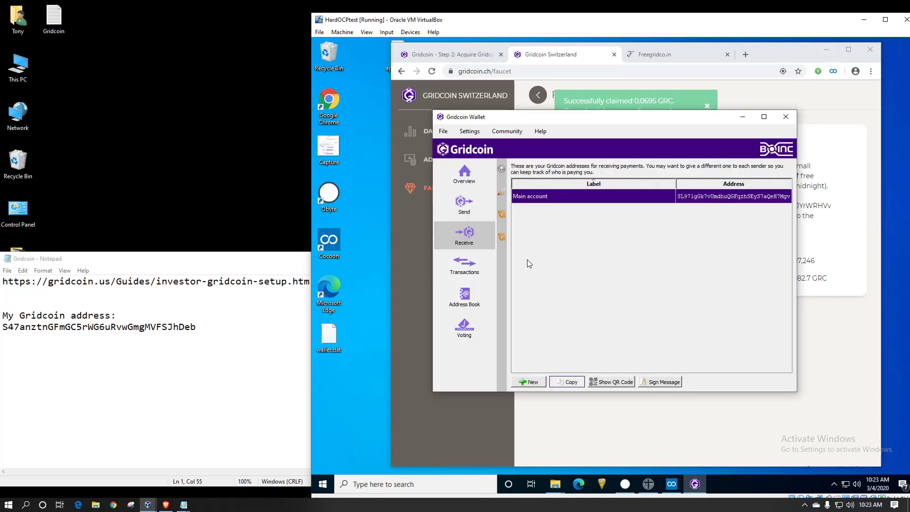
# - Show the wallet Overview, check both faucet tabs in Chrome, then minimize the browser
pyautogui.click(462, 175)
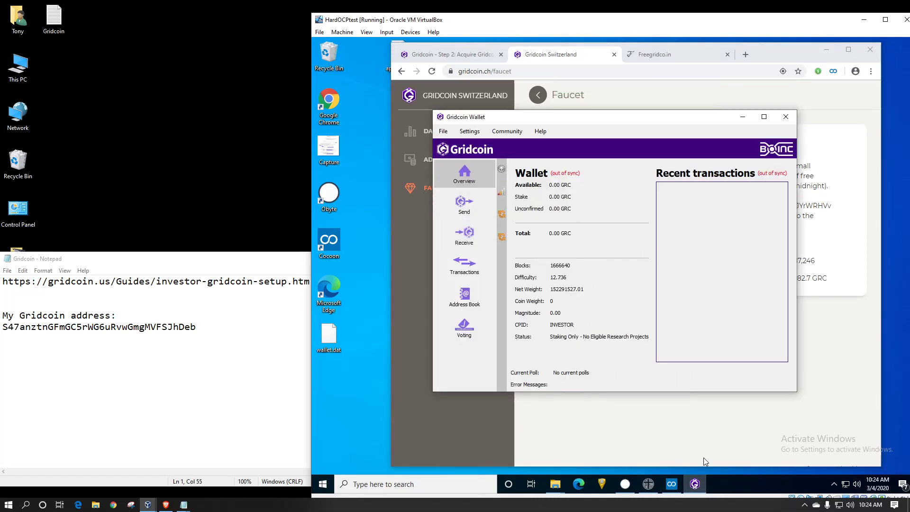
pyautogui.click(651, 55)
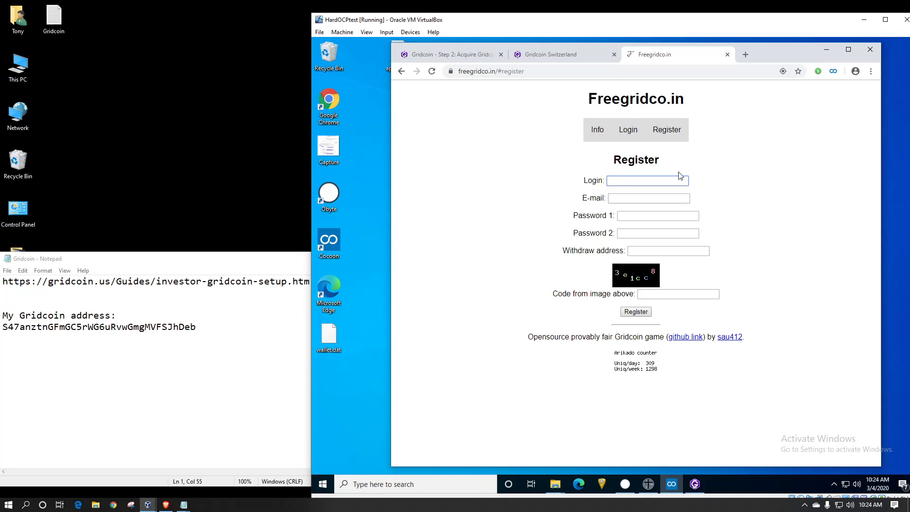
pyautogui.click(567, 59)
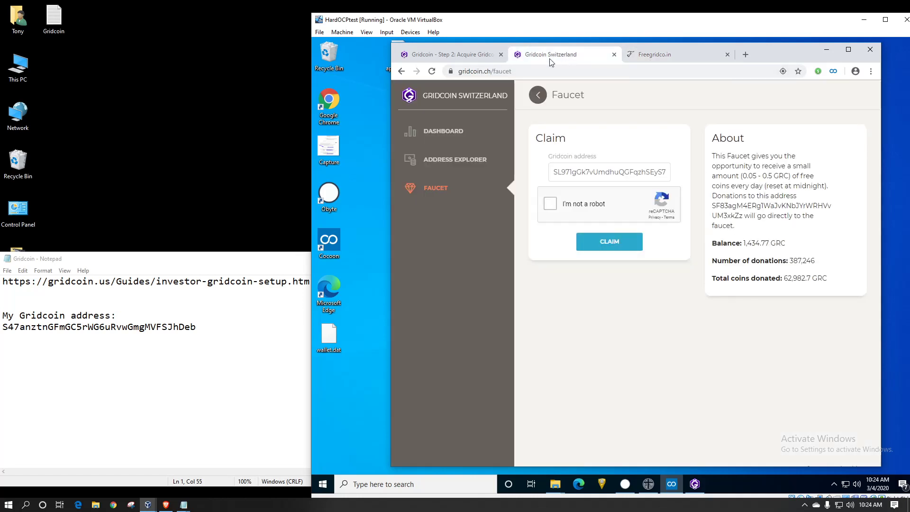
pyautogui.click(825, 53)
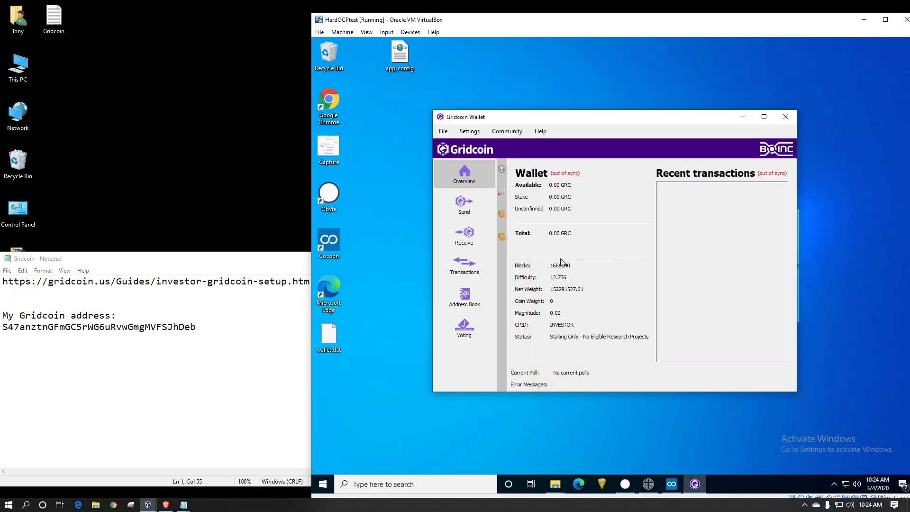
# - Open and close the Settings menu, then bring the Main VM window to the front
pyautogui.click(471, 133)
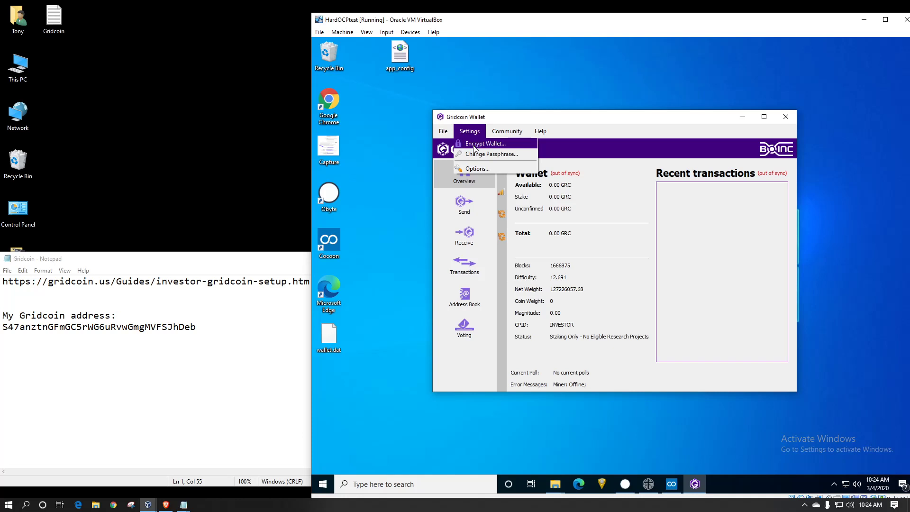
pyautogui.click(524, 114)
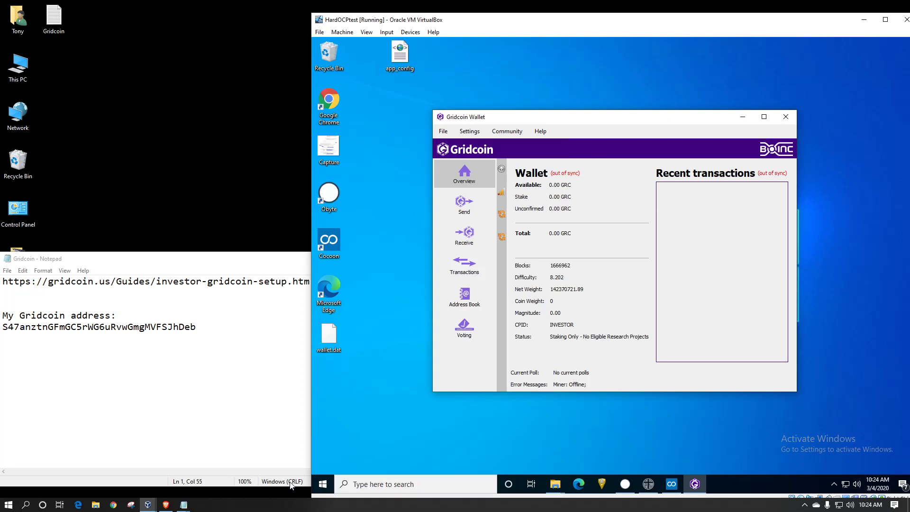
pyautogui.click(148, 504)
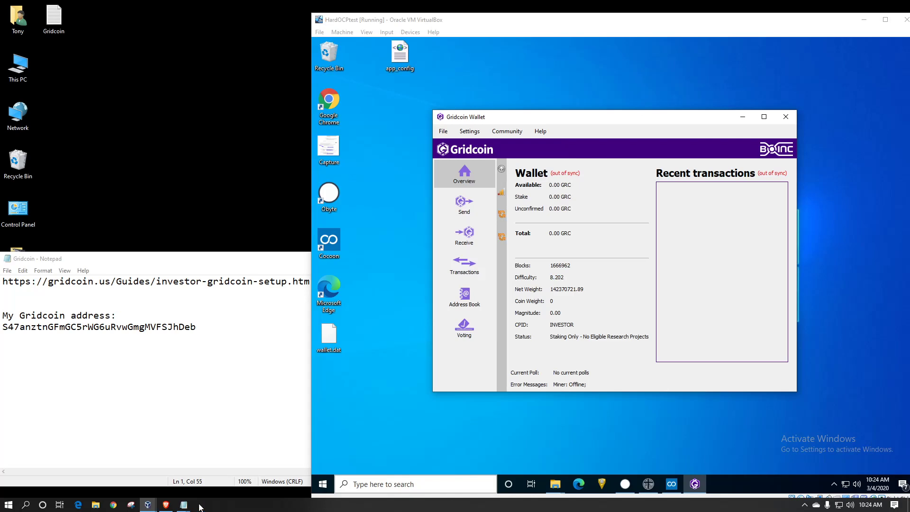
pyautogui.click(148, 504)
pyautogui.click(394, 473)
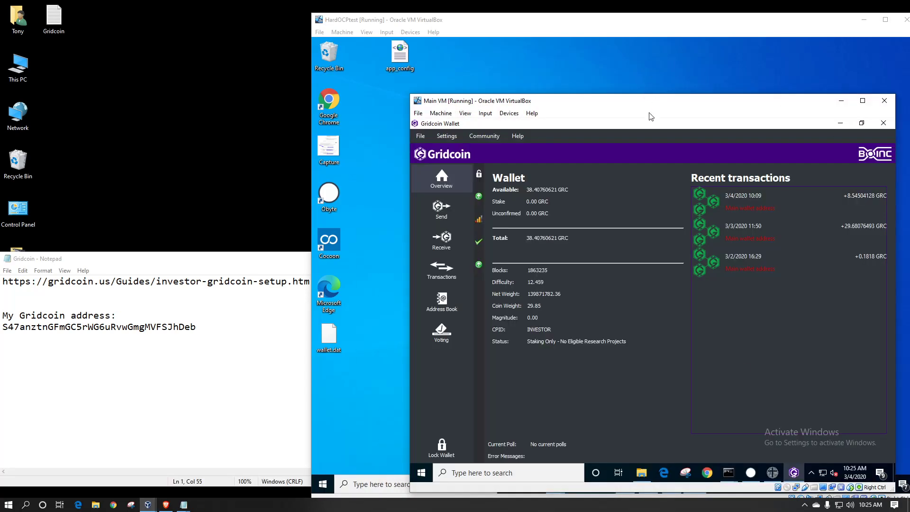
# - Move the Main VM window up-left, then visit the wallet's Send and Receive pages
pyautogui.moveTo(639, 102); pyautogui.dragTo(539, 55)
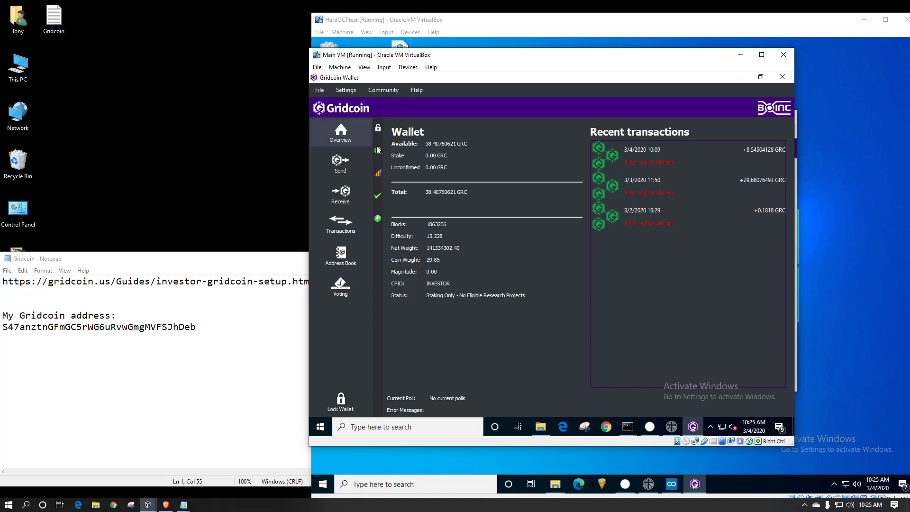
pyautogui.moveTo(378, 153)
pyautogui.click(347, 162)
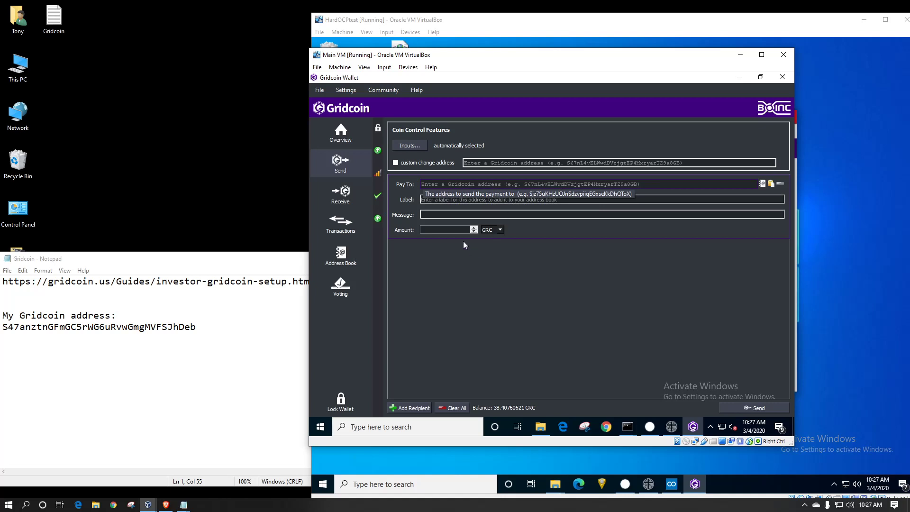
pyautogui.click(339, 195)
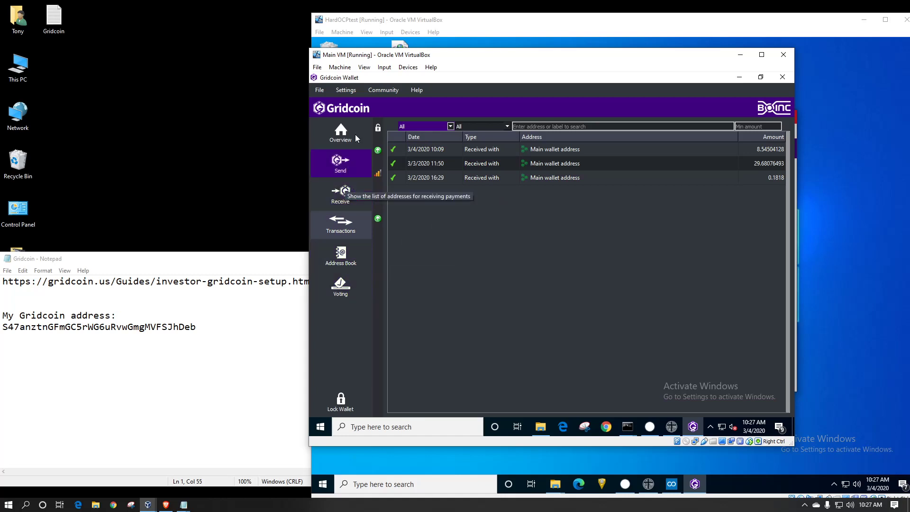
pyautogui.click(341, 89)
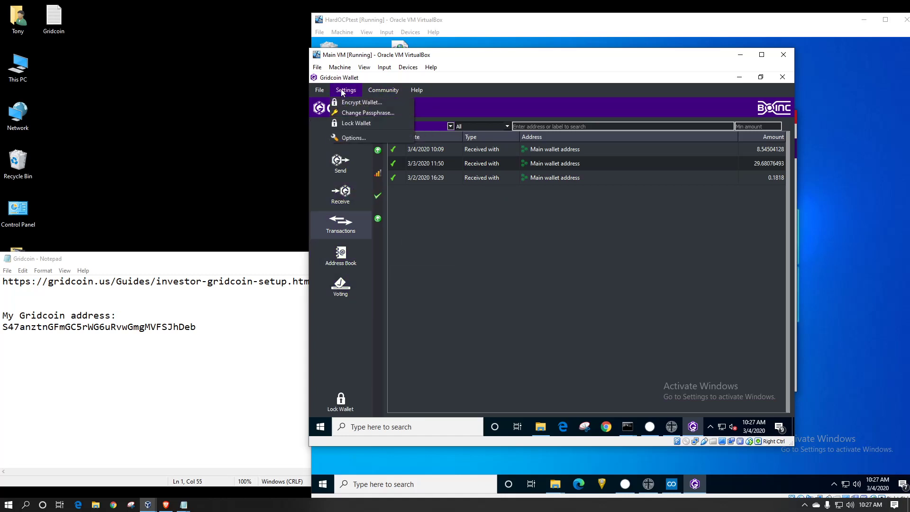
pyautogui.moveTo(413, 90)
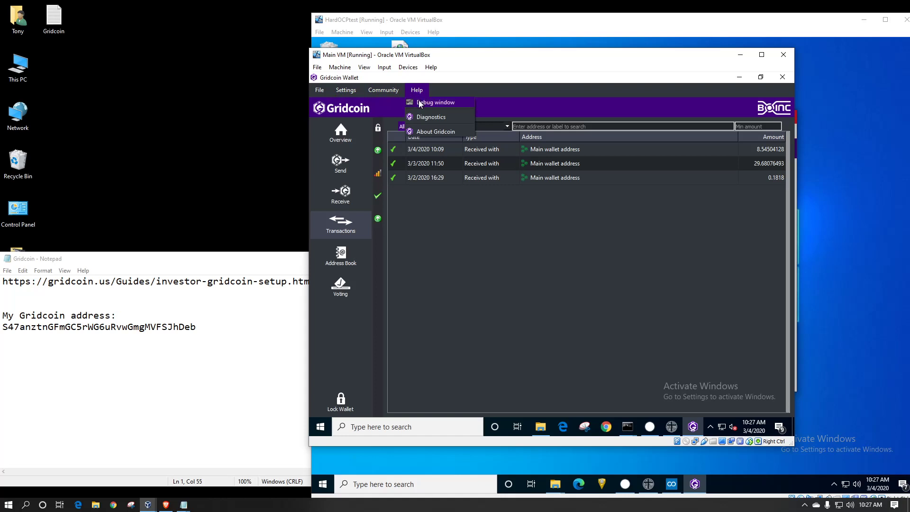
pyautogui.click(419, 101)
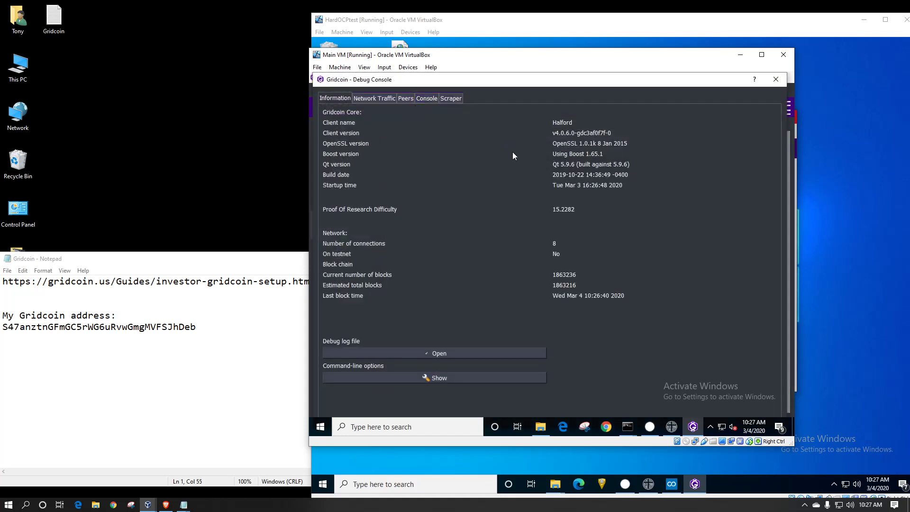
pyautogui.click(424, 100)
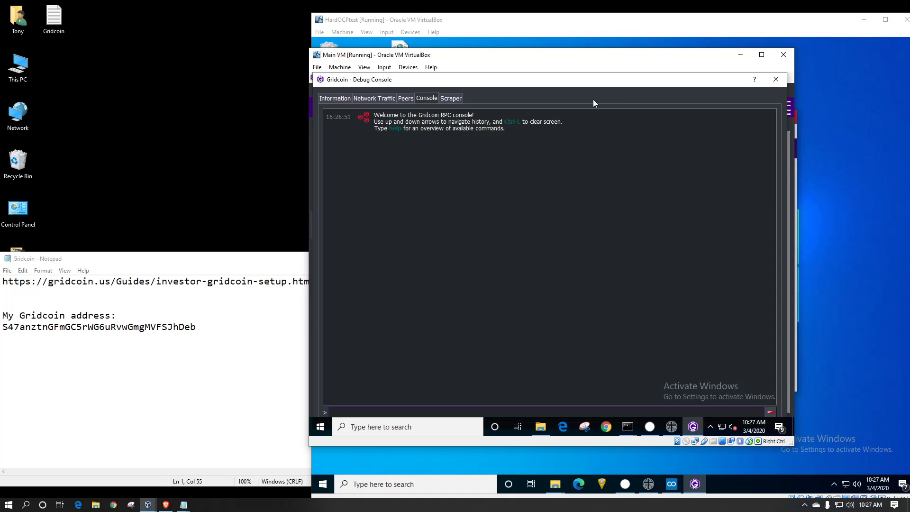
pyautogui.click(775, 80)
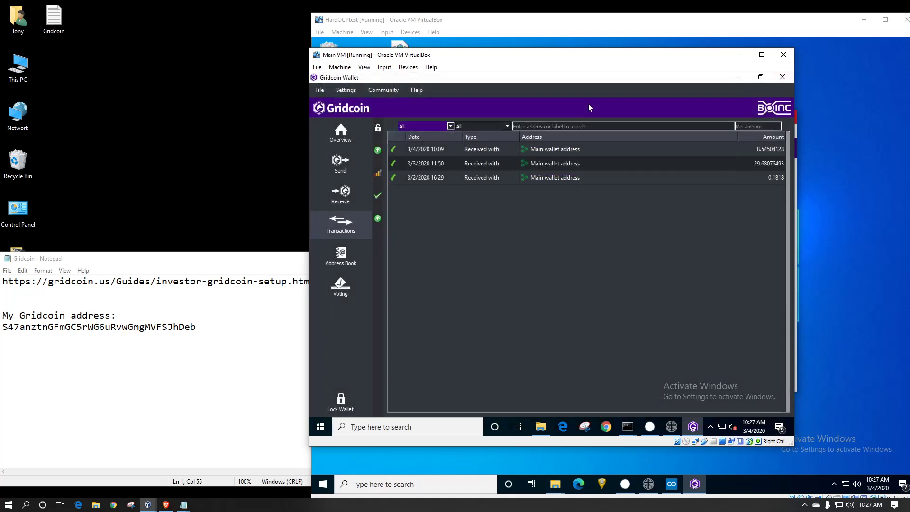
pyautogui.click(570, 271)
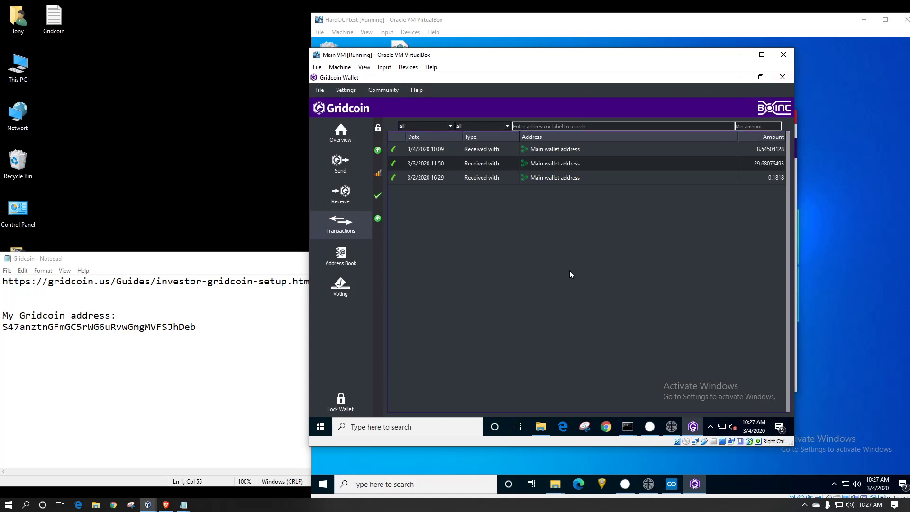